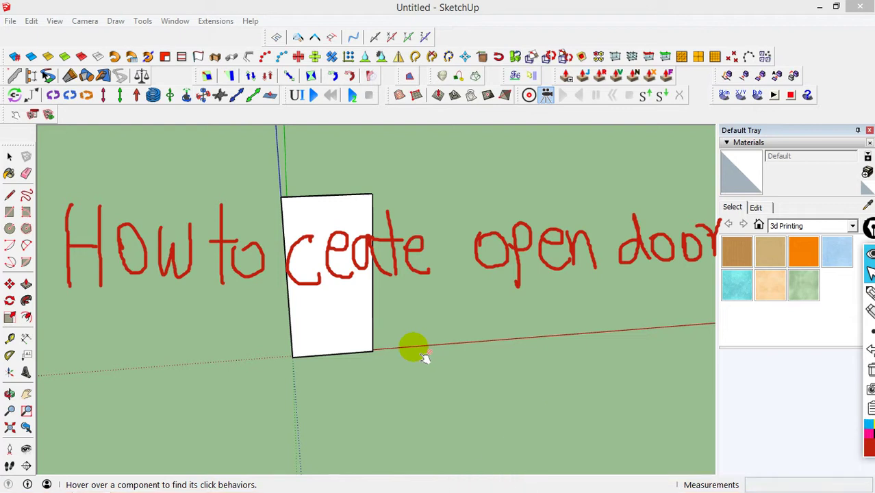
# - Swing the door open and shut repeatedly with the Interact tool
pyautogui.click(322, 305)
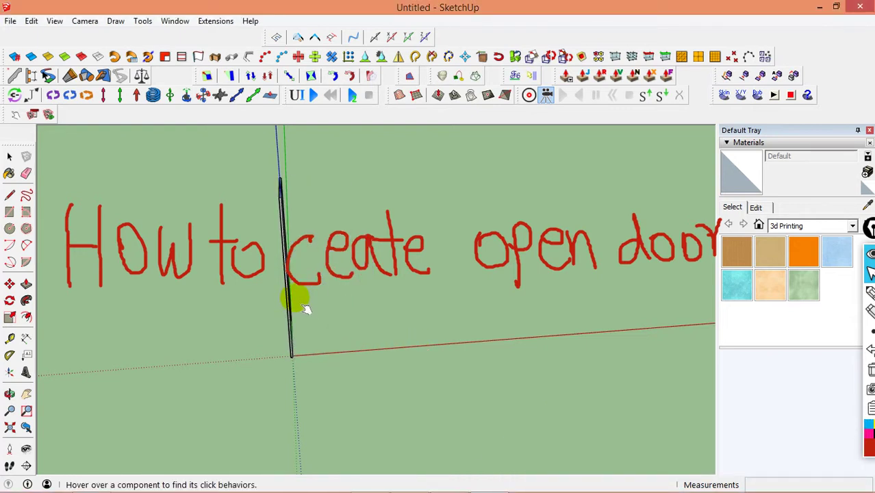
pyautogui.click(301, 307)
pyautogui.click(310, 307)
pyautogui.click(306, 297)
pyautogui.click(301, 305)
pyautogui.click(311, 307)
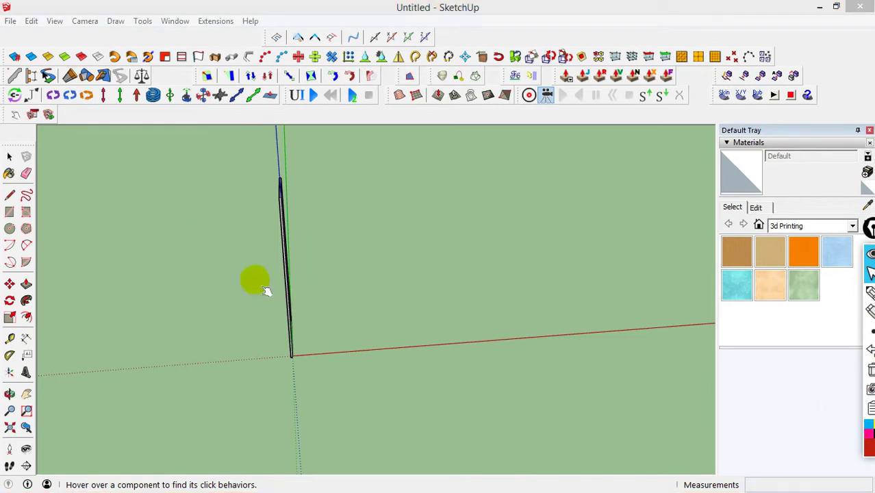
# - Toggle the door's swing from a side view, then zoom out and return to the front view
pyautogui.moveTo(345, 283)
pyautogui.mouseDown(button='middle')
pyautogui.moveTo(254, 288)
pyautogui.moveTo(312, 278)
pyautogui.mouseUp(button='middle')
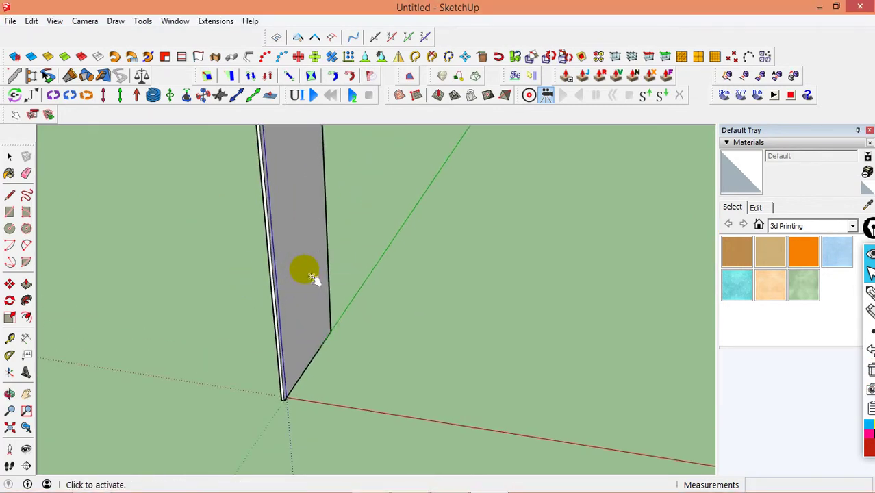
pyautogui.click(312, 278)
pyautogui.click(312, 279)
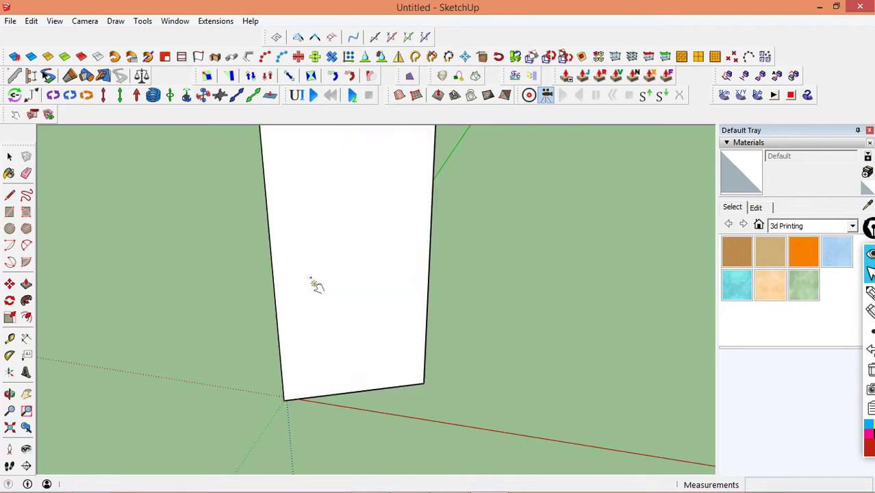
pyautogui.scroll(-3, 315, 284)
pyautogui.moveTo(308, 288); pyautogui.dragTo(394, 293, button='middle')
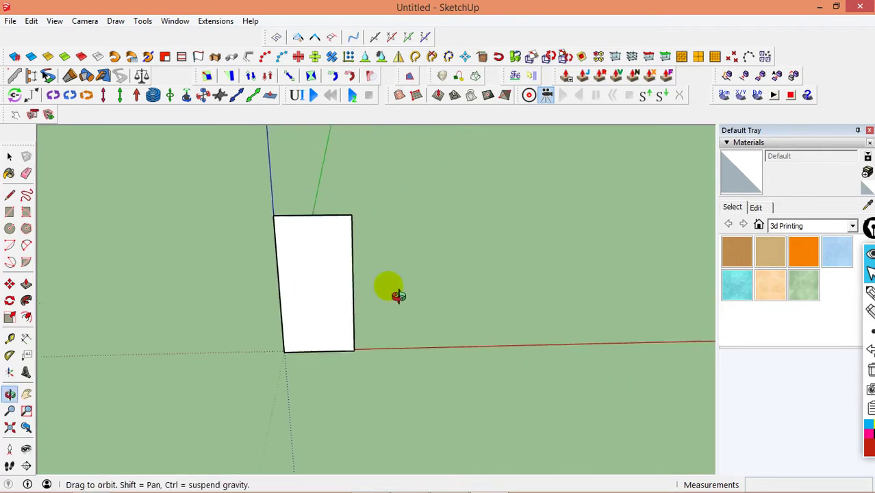
# - Draw a 1 by 0.3 rectangle on the ground beside the door
pyautogui.click(11, 213)
pyautogui.scroll(3, 391, 332)
pyautogui.scroll(-2, 383, 364)
pyautogui.scroll(3, 378, 393)
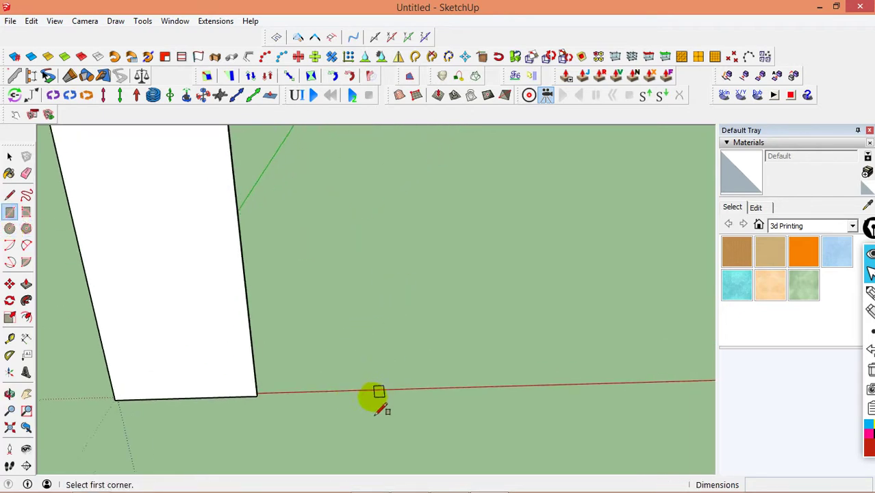
pyautogui.click(347, 390)
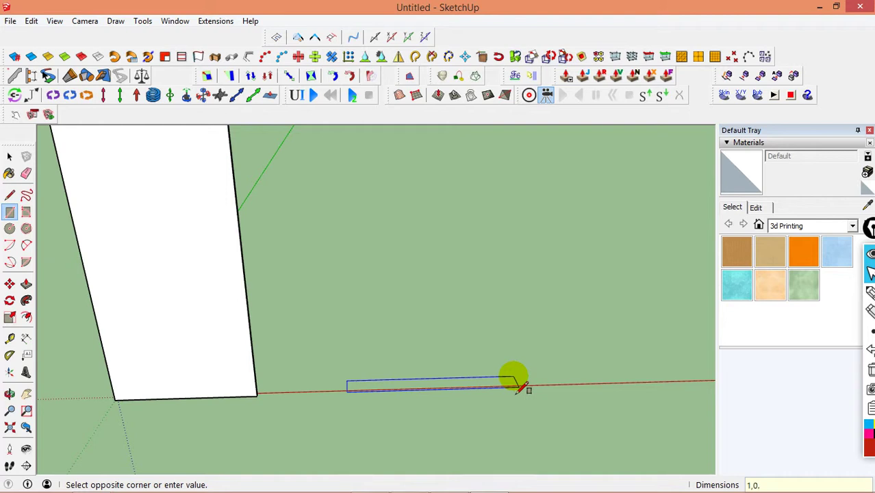
pyautogui.write('3')
pyautogui.press('Return')
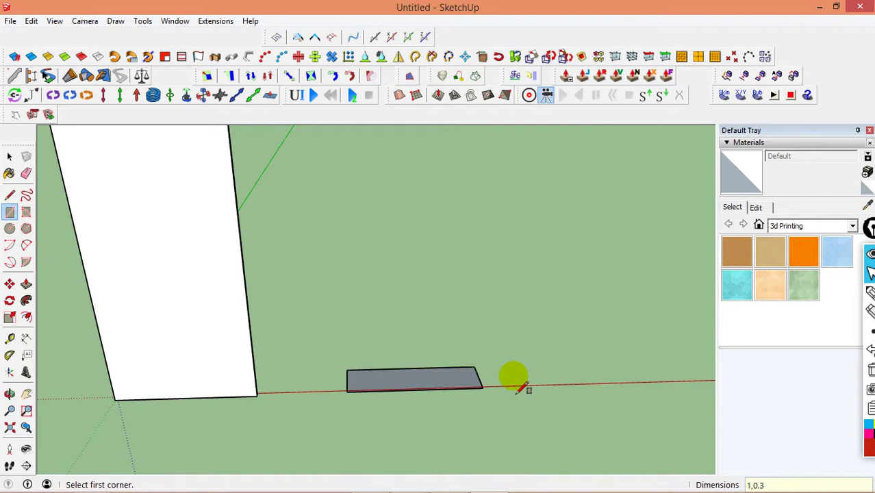
pyautogui.press('space')
# - Inspect the grey 1 × 0.3 rectangle from a few angles, then undo it
pyautogui.scroll(-3, 479, 397)
pyautogui.moveTo(412, 408); pyautogui.dragTo(401, 468, button='middle')
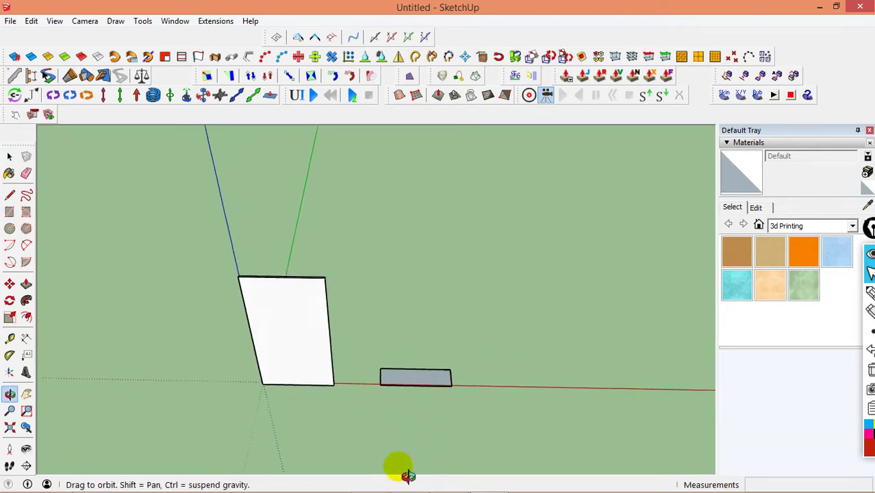
pyautogui.scroll(3, 406, 403)
pyautogui.scroll(1, 408, 380)
pyautogui.scroll(1, 422, 372)
pyautogui.scroll(3, 452, 369)
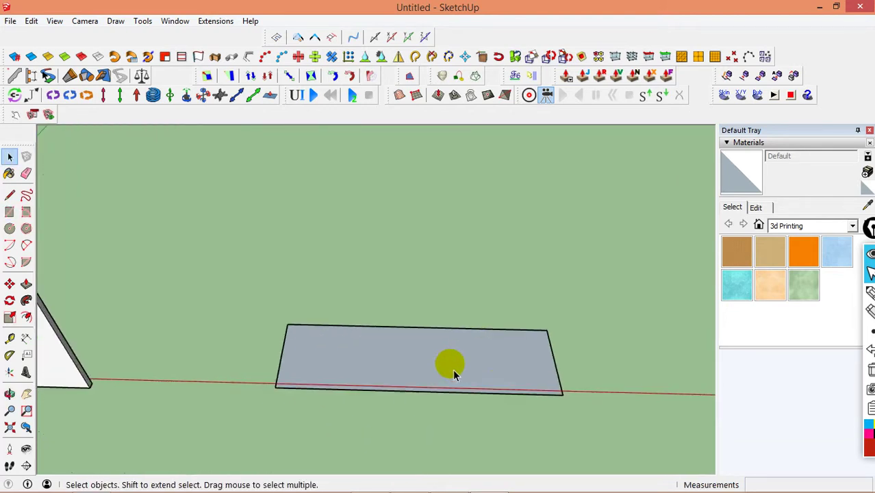
pyautogui.moveTo(453, 369)
pyautogui.mouseDown(button='middle')
pyautogui.moveTo(349, 395)
pyautogui.moveTo(351, 325)
pyautogui.moveTo(511, 356)
pyautogui.moveTo(508, 366)
pyautogui.mouseUp(button='middle')
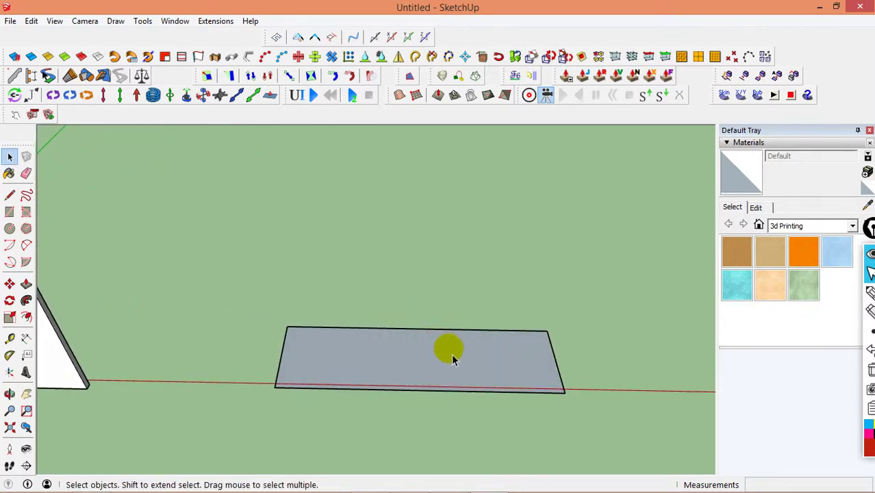
pyautogui.hotkey('ctrl', 'z')
# - Draw a thin 1.21 m × 0.05 m rectangle along the ground line
pyautogui.press('r')
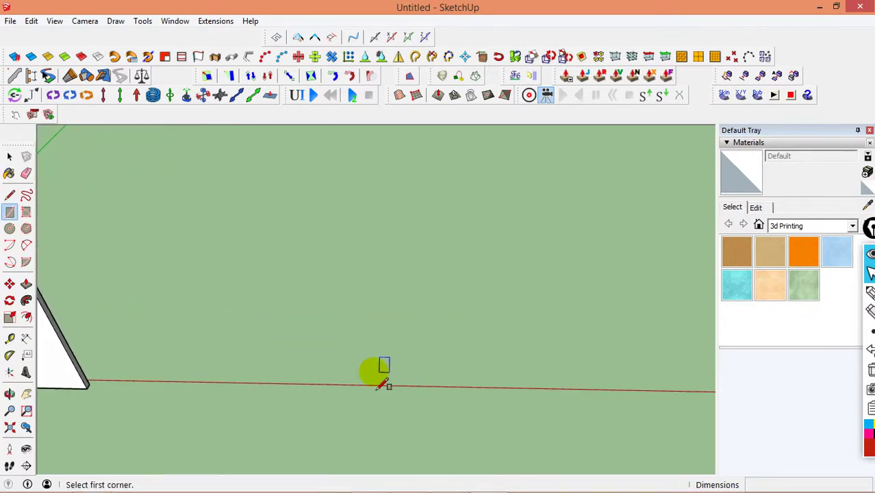
pyautogui.click(309, 390)
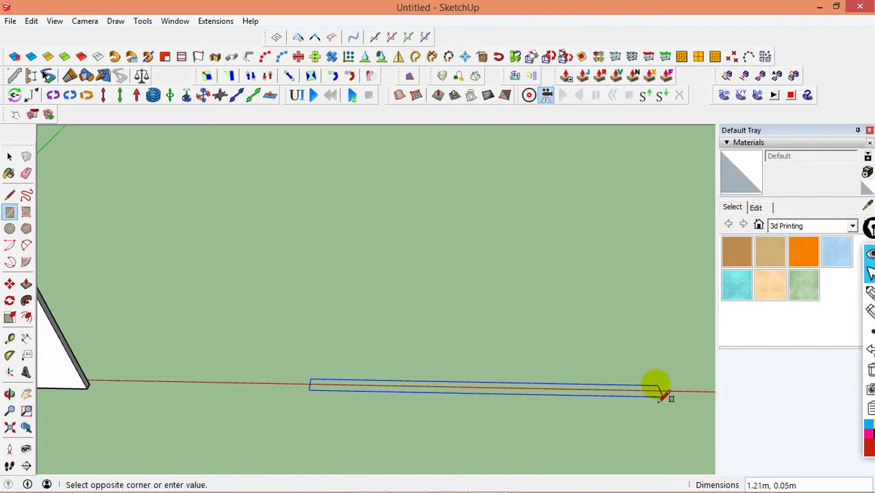
pyautogui.click(661, 389)
pyautogui.press('space')
pyautogui.moveTo(644, 386)
pyautogui.mouseDown(button='middle')
pyautogui.moveTo(430, 381)
pyautogui.moveTo(522, 387)
pyautogui.mouseUp(button='middle')
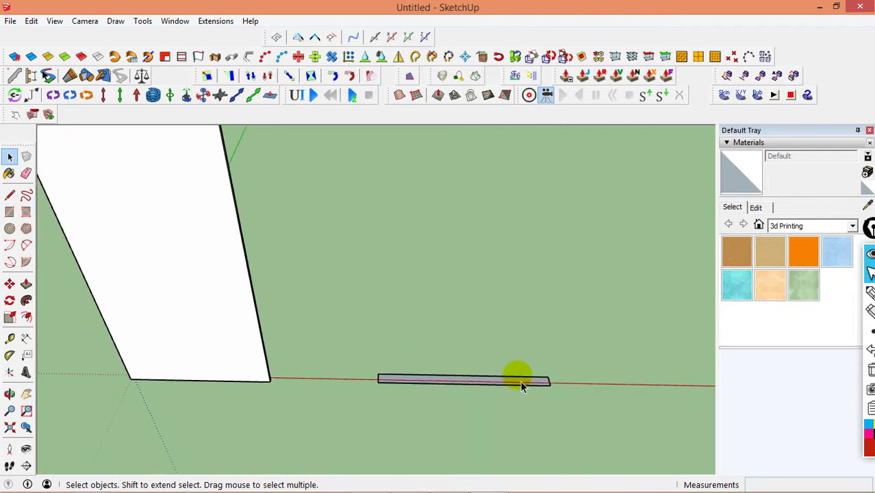
# - Push/Pull the thin rectangle up into a 2 m tall slab
pyautogui.press('p')
pyautogui.click(521, 391)
pyautogui.moveTo(508, 245); pyautogui.dragTo(503, 274, button='middle')
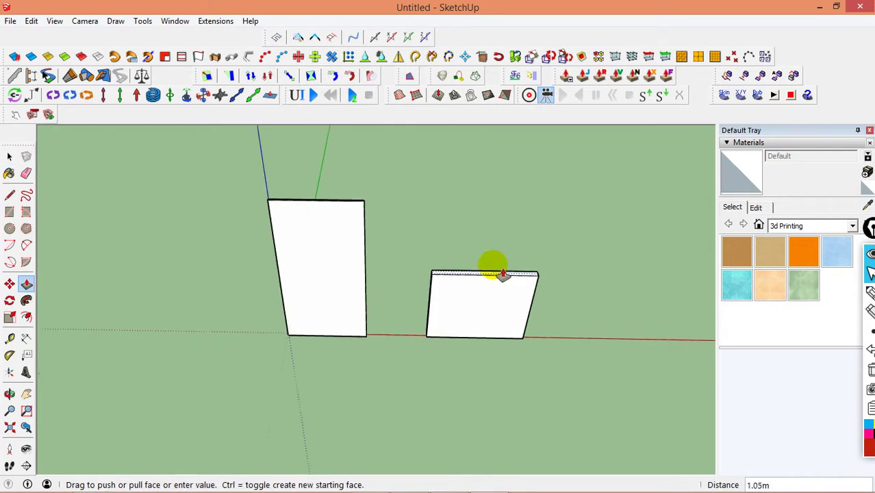
pyautogui.press('Return')
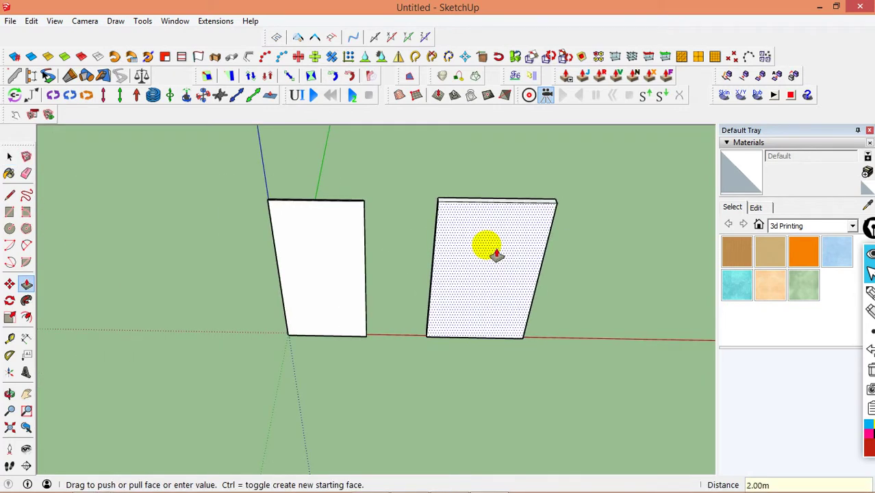
pyautogui.press('space')
# - Crossing-select the old door panel and delete it
pyautogui.scroll(3, 492, 233)
pyautogui.moveTo(510, 294)
pyautogui.mouseDown(button='middle')
pyautogui.moveTo(513, 324)
pyautogui.moveTo(485, 247)
pyautogui.mouseUp(button='middle')
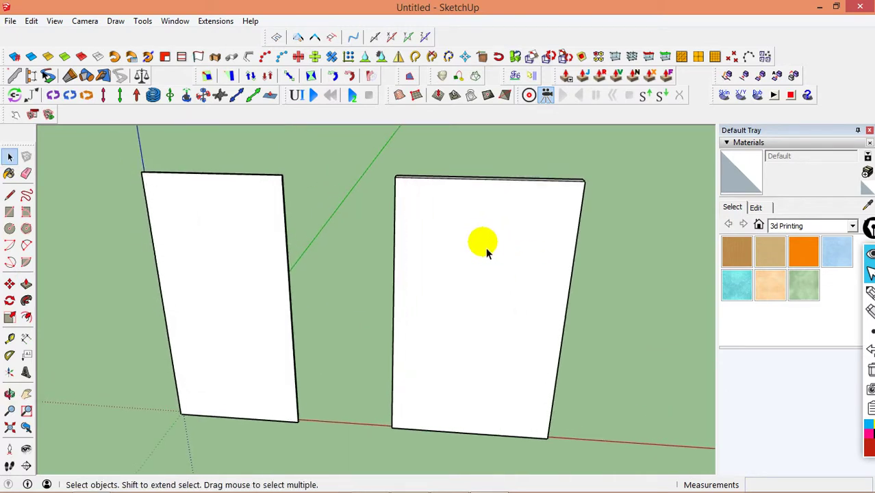
pyautogui.scroll(-3, 484, 284)
pyautogui.scroll(2, 476, 287)
pyautogui.moveTo(347, 301); pyautogui.dragTo(135, 188)
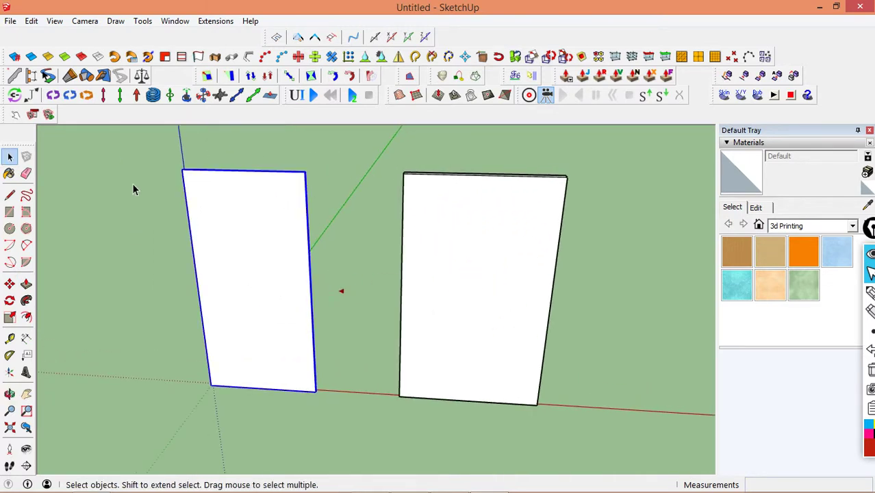
pyautogui.press('Delete')
# - Turn the slab nearly face-on and mark its bottom edge in red
pyautogui.scroll(-2, 158, 194)
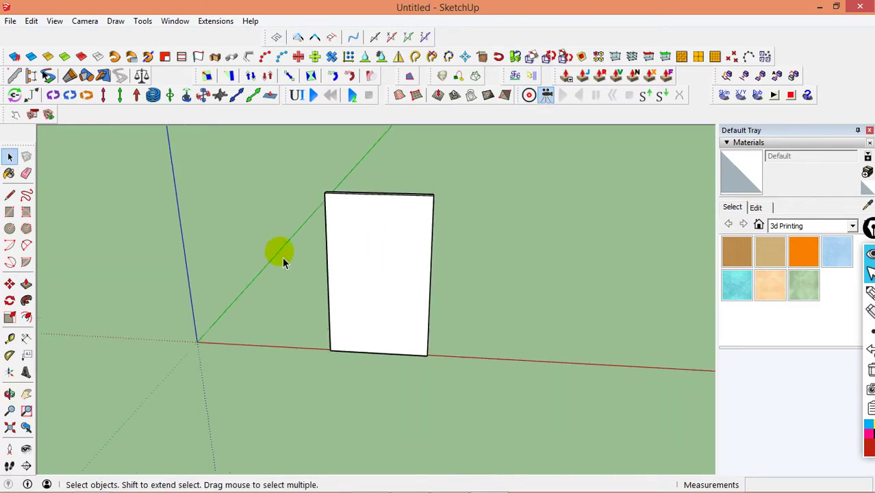
pyautogui.scroll(1, 282, 257)
pyautogui.moveTo(320, 251)
pyautogui.mouseDown(button='middle')
pyautogui.moveTo(552, 293)
pyautogui.moveTo(455, 370)
pyautogui.moveTo(358, 275)
pyautogui.moveTo(270, 301)
pyautogui.moveTo(412, 317)
pyautogui.moveTo(410, 280)
pyautogui.mouseUp(button='middle')
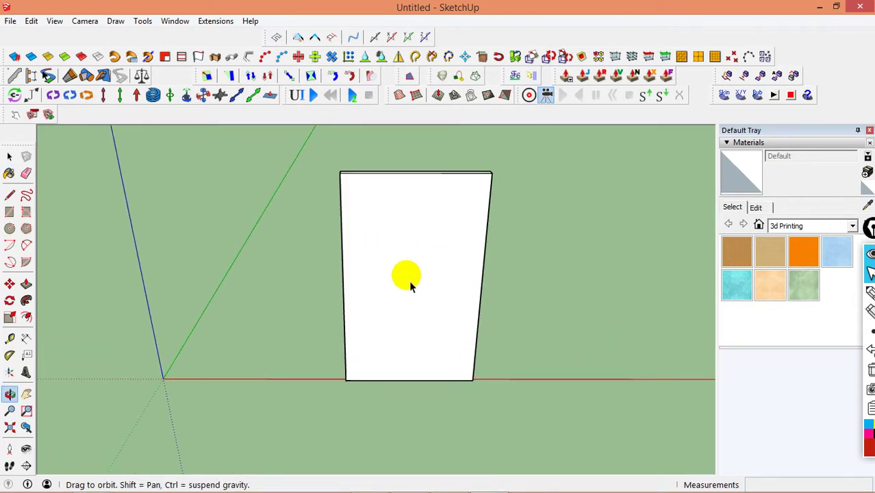
pyautogui.moveTo(410, 332); pyautogui.dragTo(406, 331, button='middle')
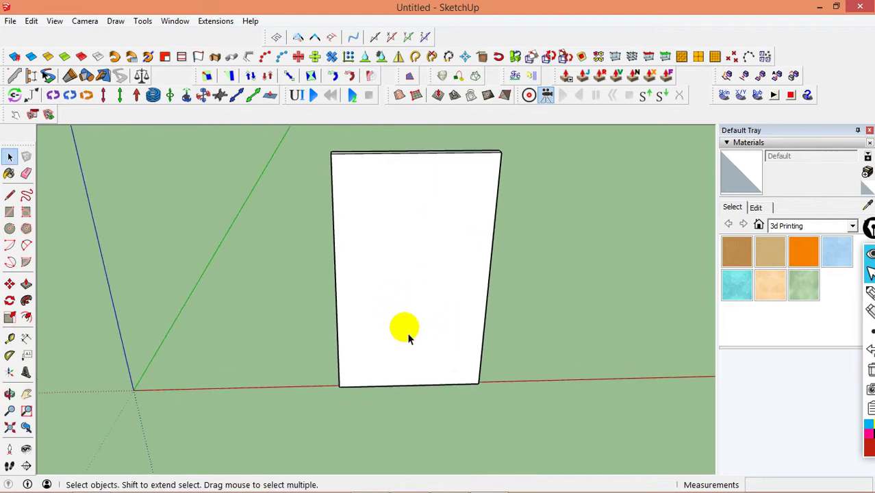
pyautogui.moveTo(391, 322)
pyautogui.mouseDown(button='middle')
pyautogui.moveTo(498, 307)
pyautogui.moveTo(420, 311)
pyautogui.mouseUp(button='middle')
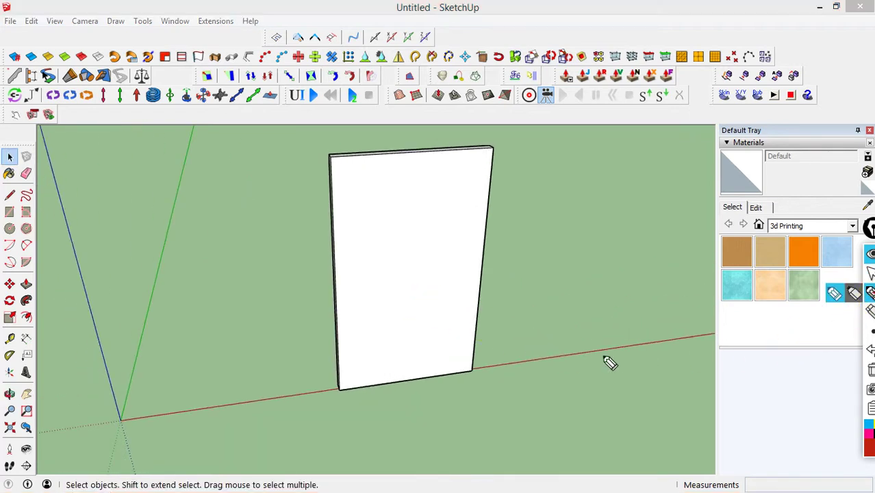
pyautogui.moveTo(340, 392)
pyautogui.mouseDown()
pyautogui.moveTo(410, 380)
pyautogui.moveTo(338, 388)
pyautogui.mouseUp()
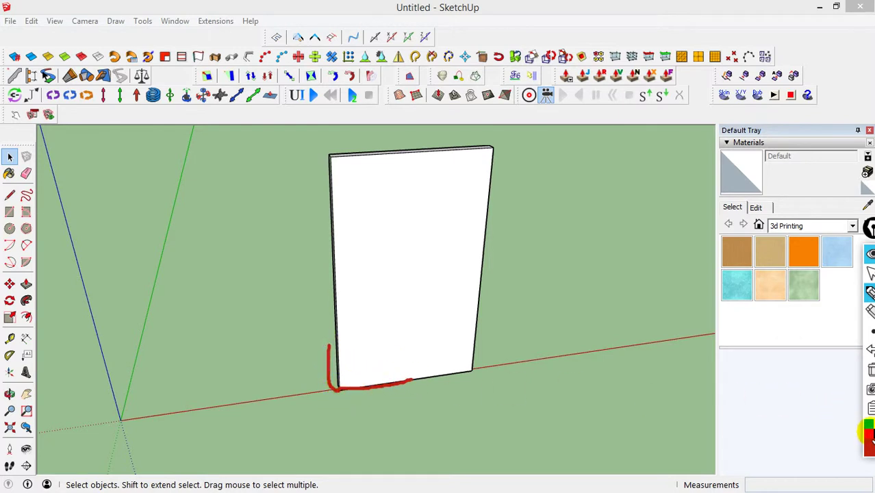
# - Pick a new annotation colour from the annotation colour set
pyautogui.click(870, 426)
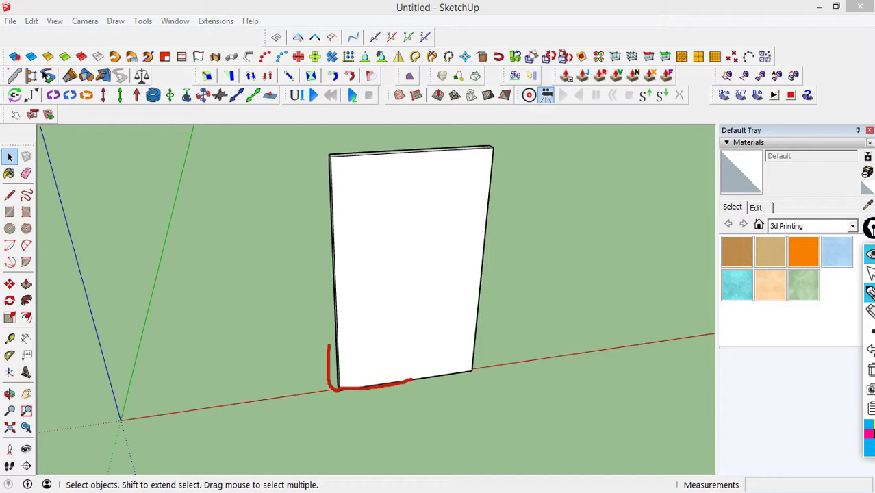
pyautogui.click(870, 472)
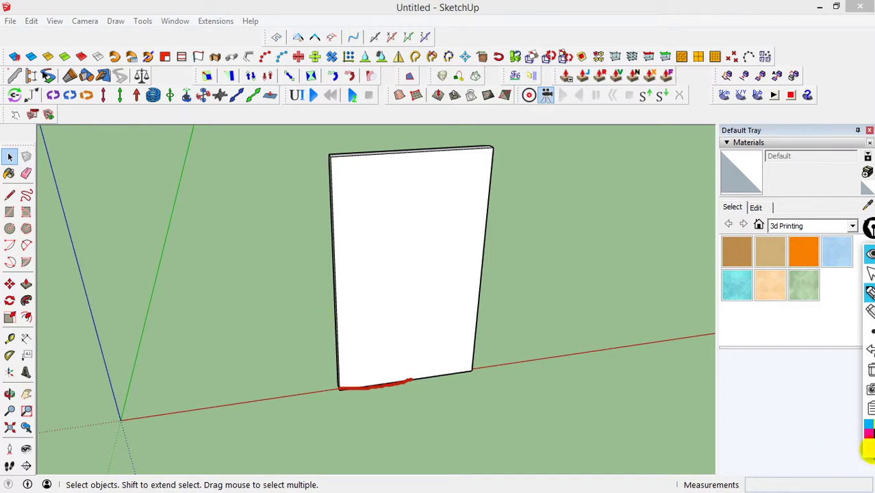
pyautogui.click(870, 448)
pyautogui.click(847, 337)
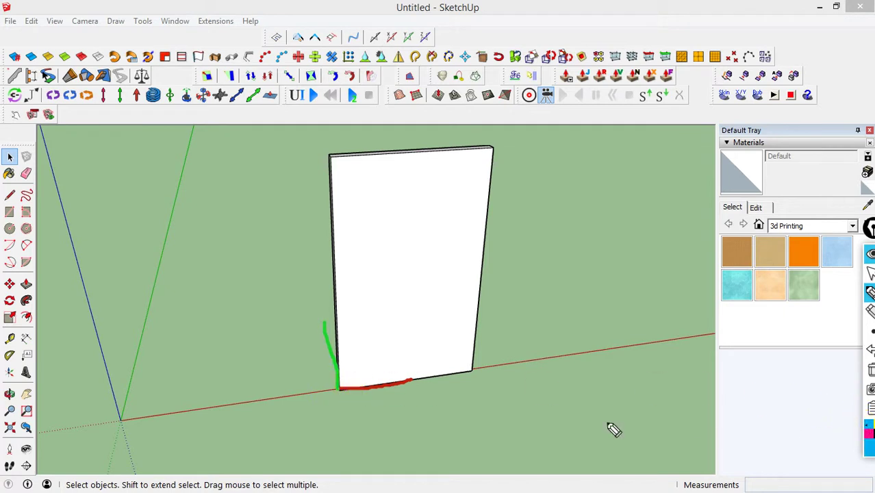
# - Sketch a blue vertical mark along the door's left edge, then clear all annotation strokes
pyautogui.click(343, 384)
pyautogui.moveTo(340, 387); pyautogui.dragTo(340, 306)
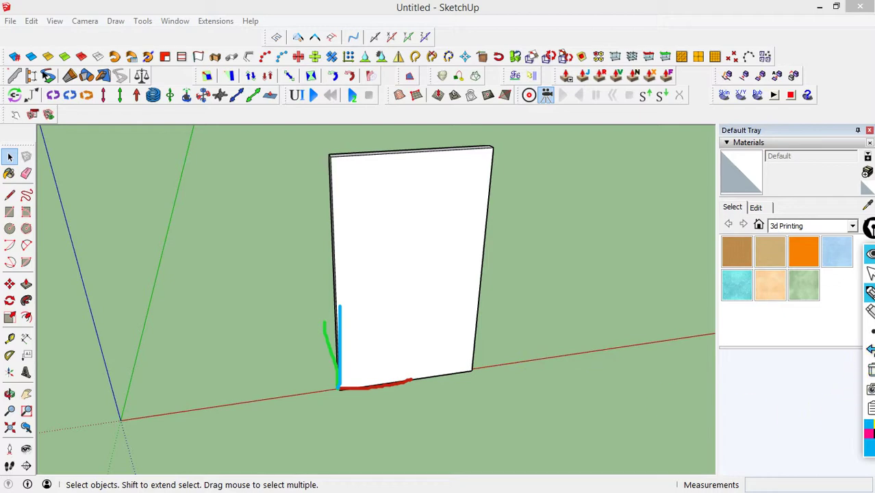
pyautogui.click(868, 368)
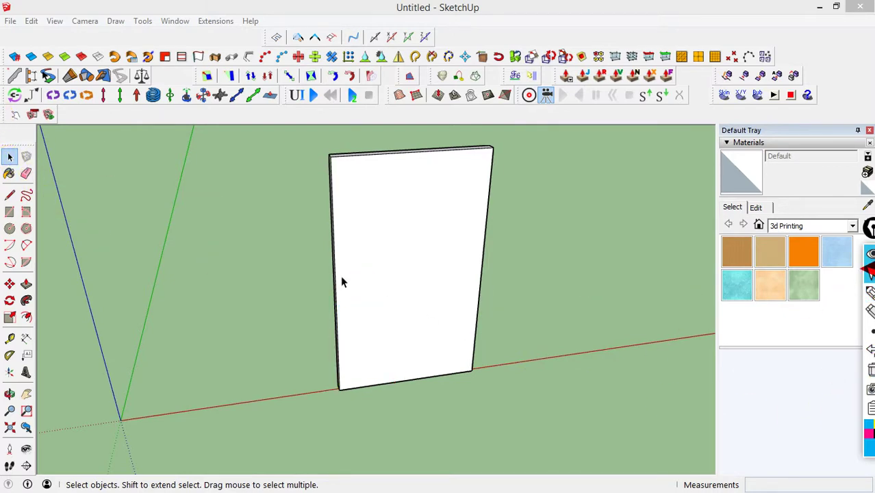
# - Make the door face a component with its axes set at the bottom-left corner
pyautogui.doubleClick(411, 276)
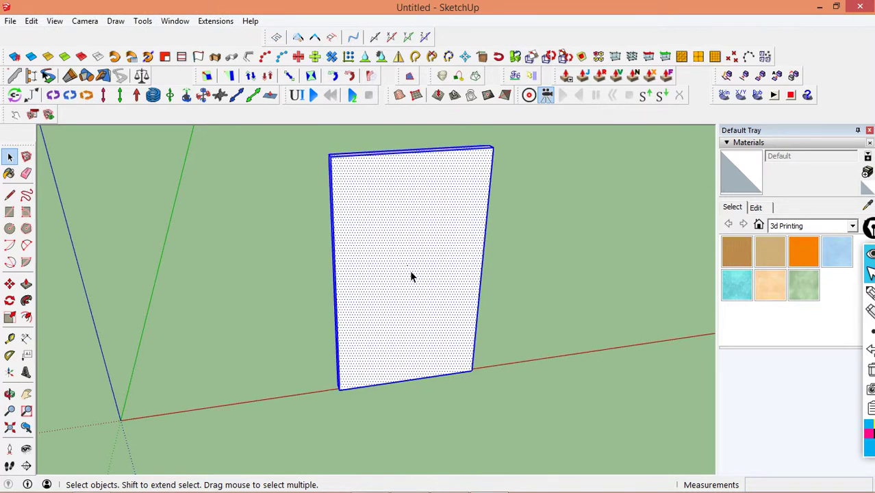
pyautogui.press('g')
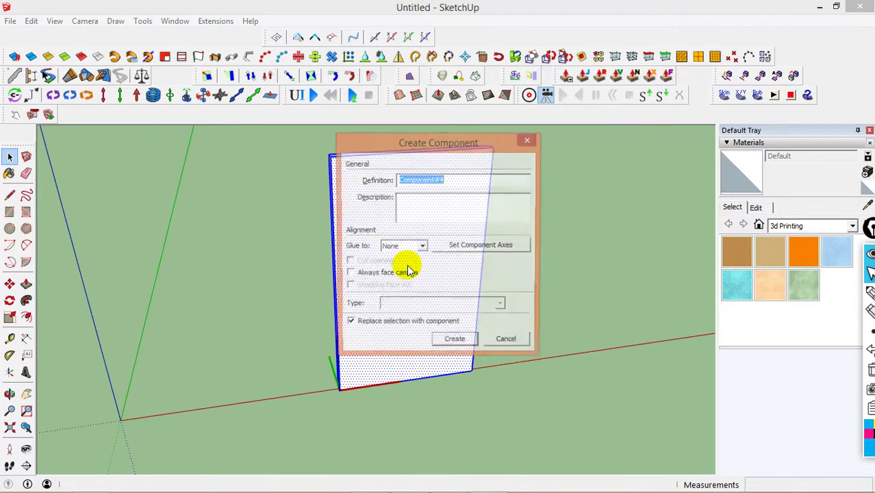
pyautogui.click(471, 247)
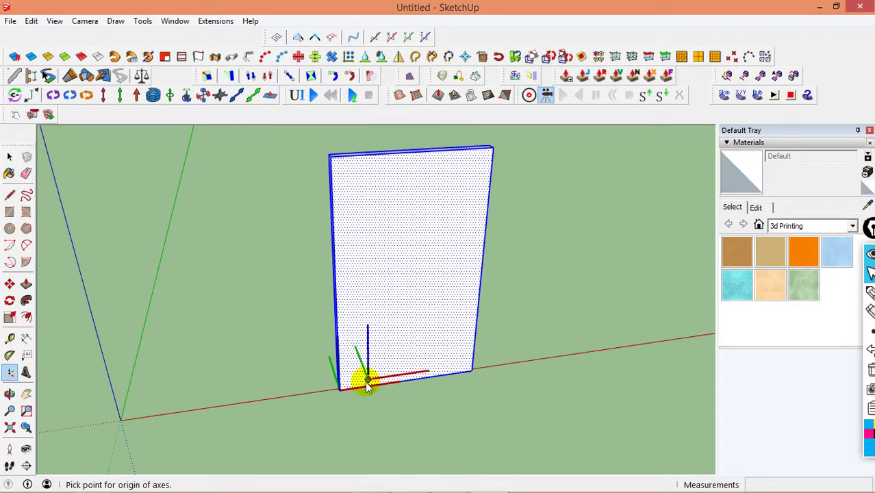
pyautogui.scroll(3, 342, 387)
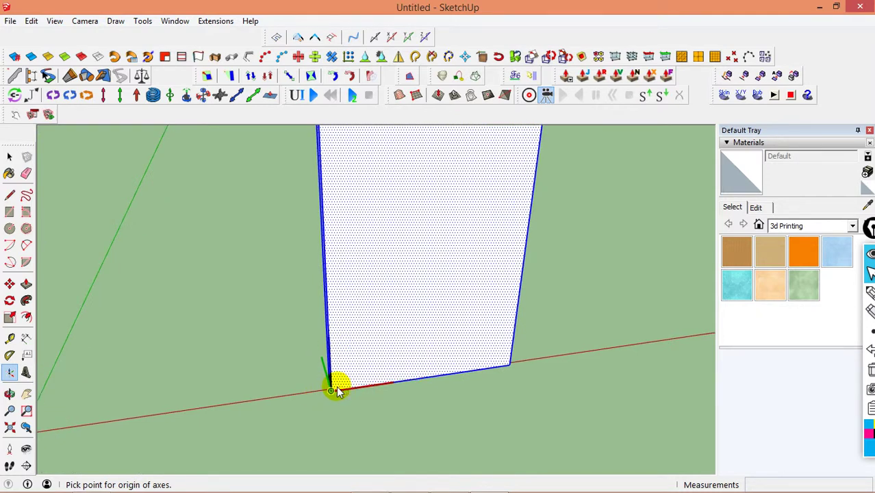
pyautogui.click(335, 389)
pyautogui.click(403, 377)
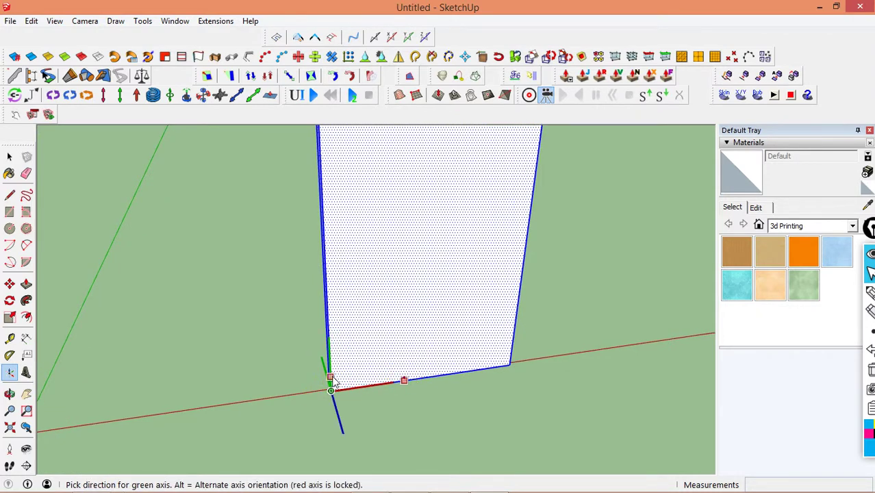
pyautogui.click(320, 361)
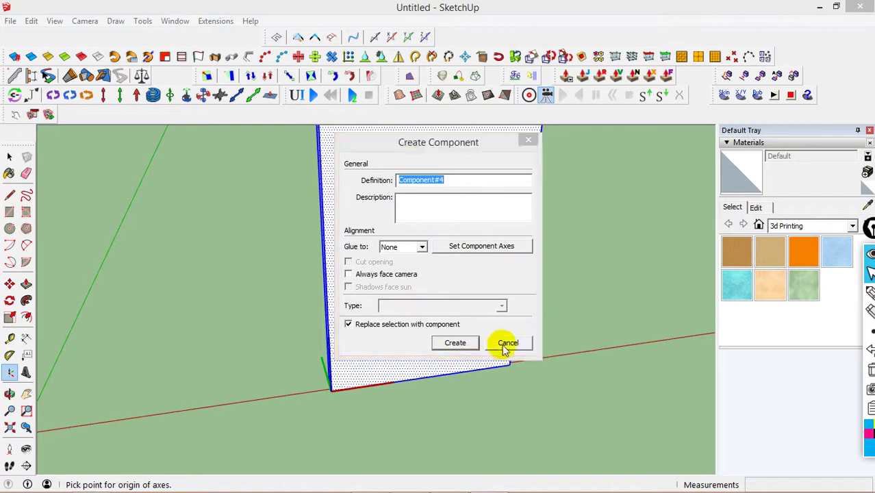
pyautogui.click(453, 341)
# - Undock the Dynamic Components toolbar into a floating palette
pyautogui.scroll(-3, 371, 410)
pyautogui.scroll(-2, 371, 410)
pyautogui.scroll(-1, 390, 390)
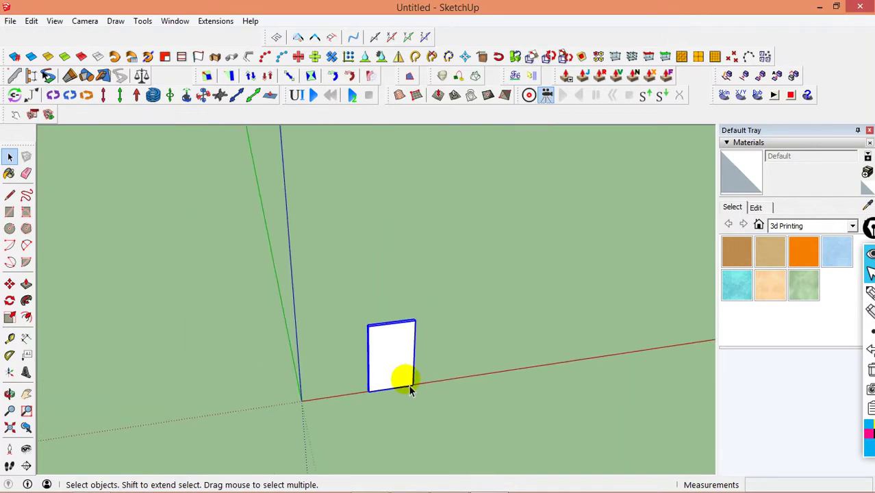
pyautogui.scroll(2, 408, 384)
pyautogui.scroll(2, 402, 366)
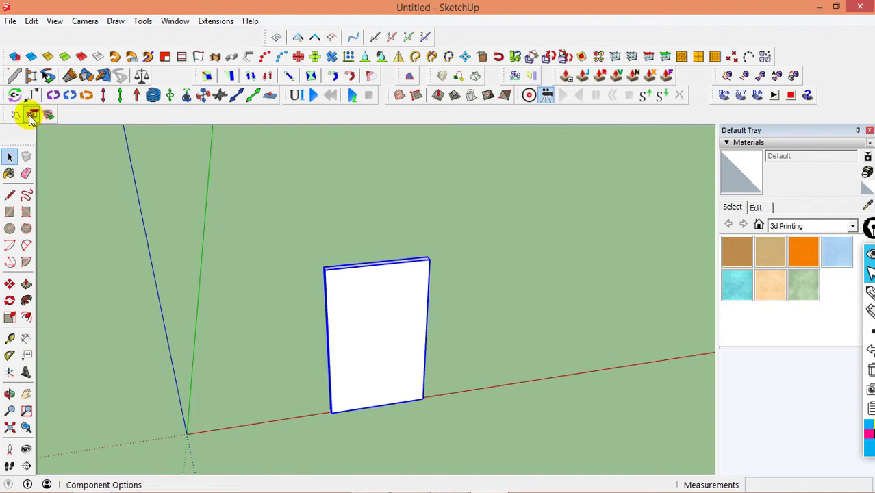
pyautogui.moveTo(10, 115)
pyautogui.mouseDown()
pyautogui.moveTo(76, 166)
pyautogui.moveTo(80, 128)
pyautogui.mouseUp()
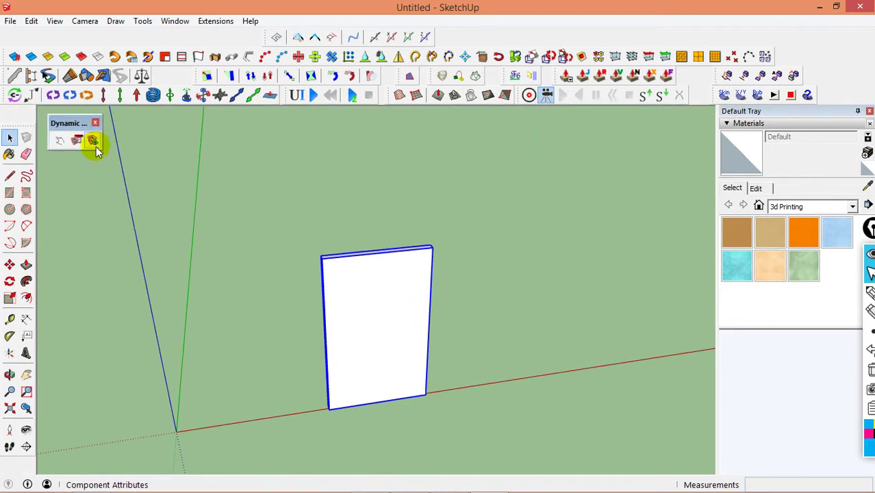
# - Add an onClick behaviour attribute to the door in Component Attributes
pyautogui.click(92, 140)
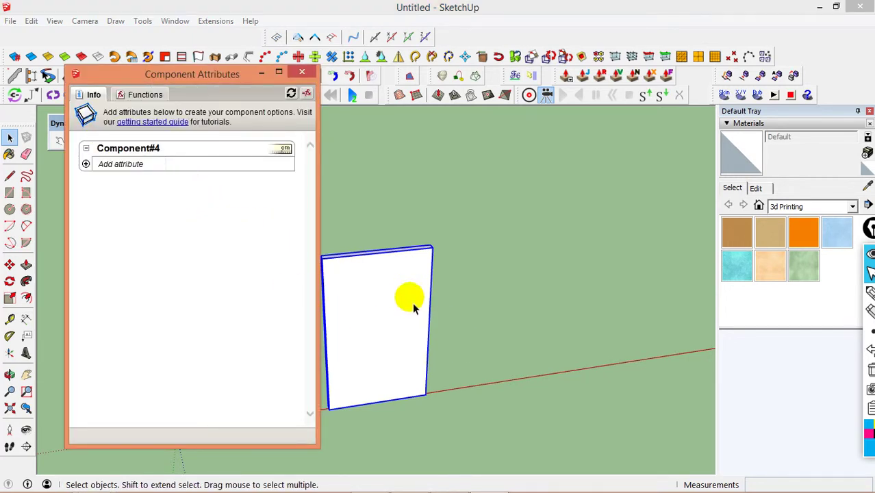
pyautogui.click(87, 164)
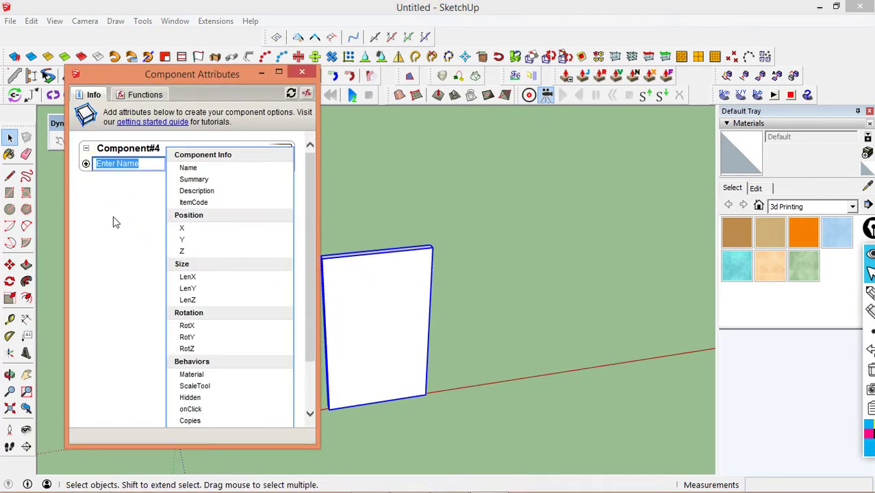
pyautogui.click(214, 315)
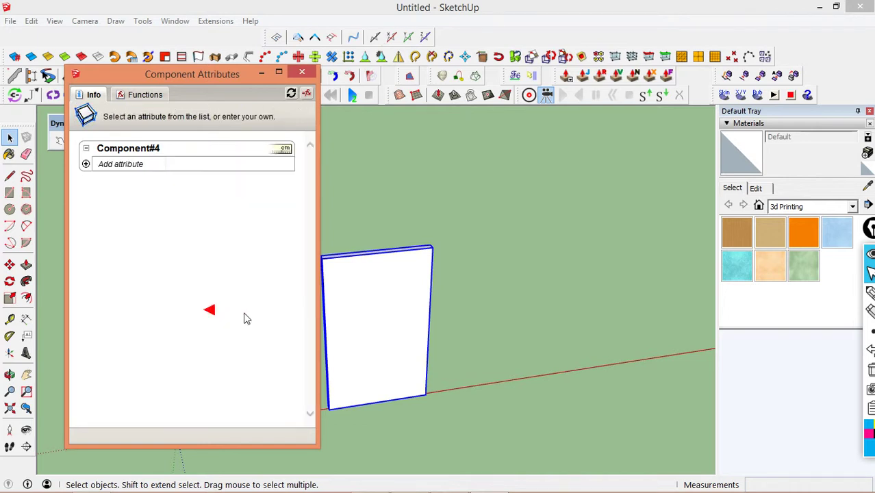
pyautogui.click(86, 165)
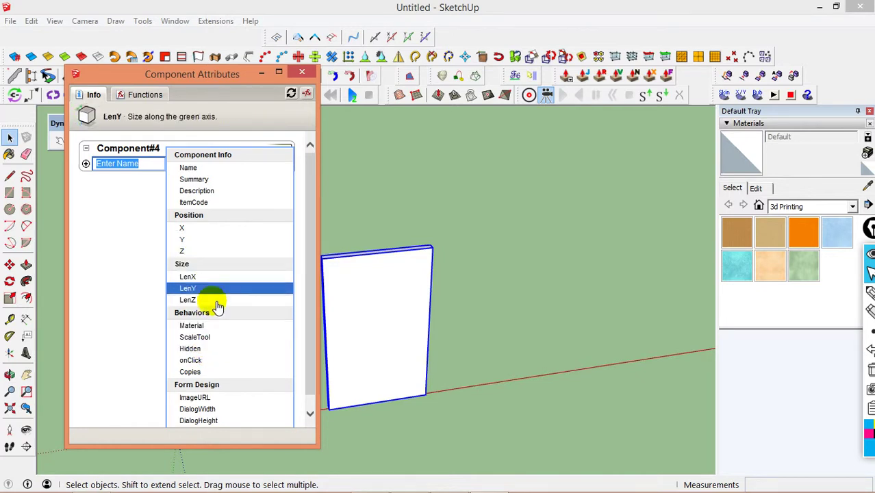
pyautogui.click(200, 360)
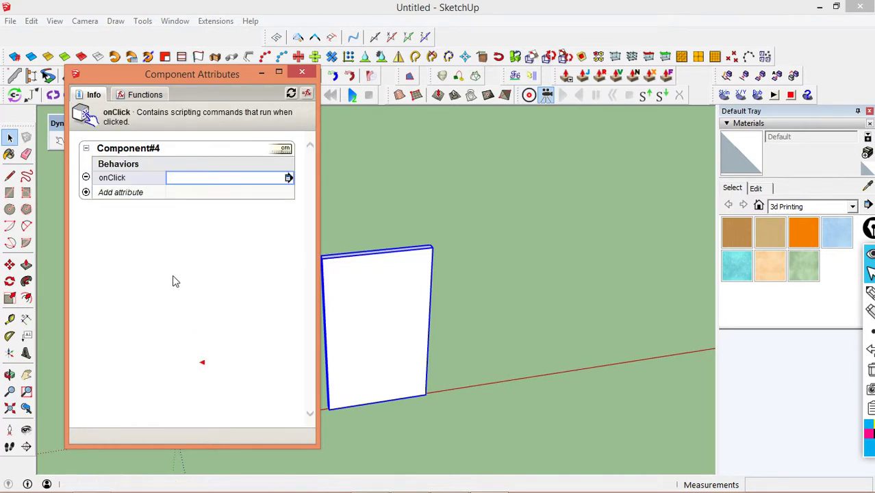
# - Add the RotZ rotation attribute to the door component
pyautogui.click(87, 193)
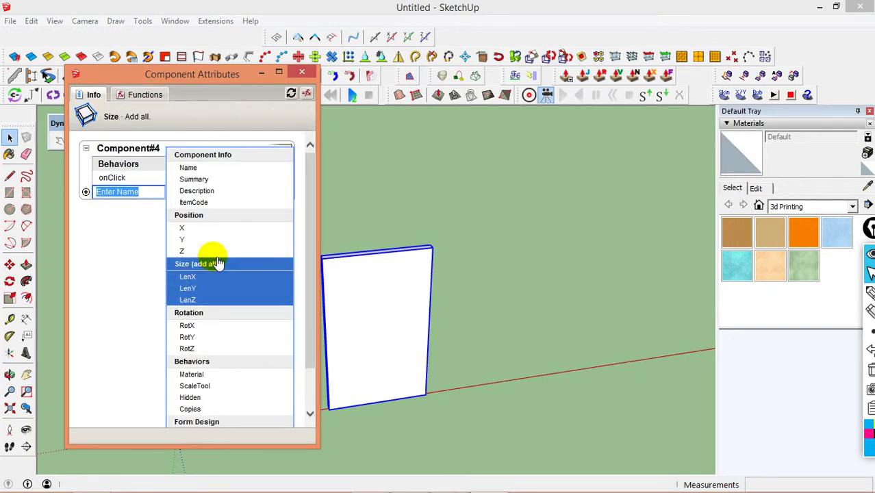
pyautogui.click(202, 351)
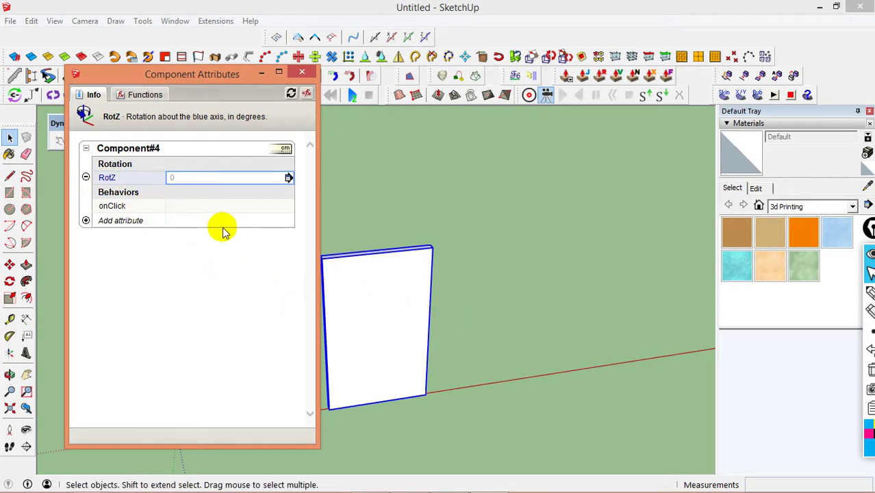
pyautogui.click(144, 95)
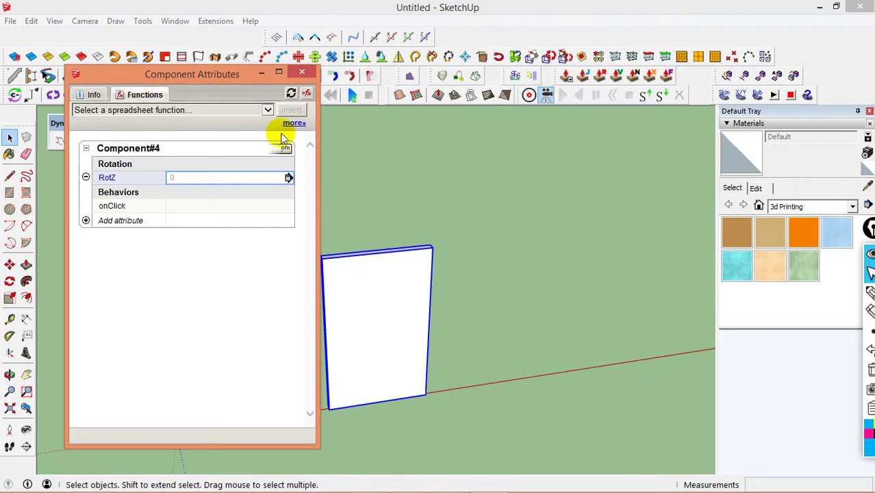
# - Browse the spreadsheet function list for the ANIMATE function
pyautogui.click(267, 110)
pyautogui.scroll(-7, 171, 321)
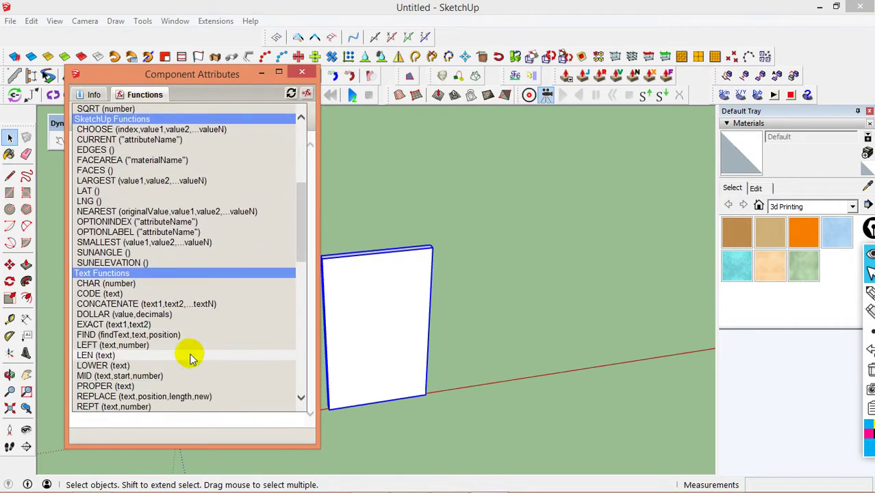
pyautogui.scroll(-6, 190, 354)
pyautogui.scroll(-7, 195, 352)
pyautogui.scroll(-1, 196, 354)
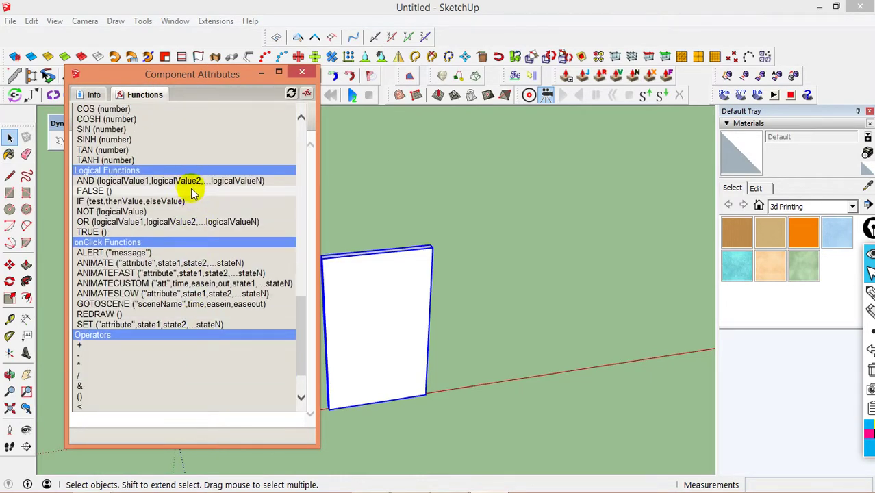
pyautogui.press('Escape')
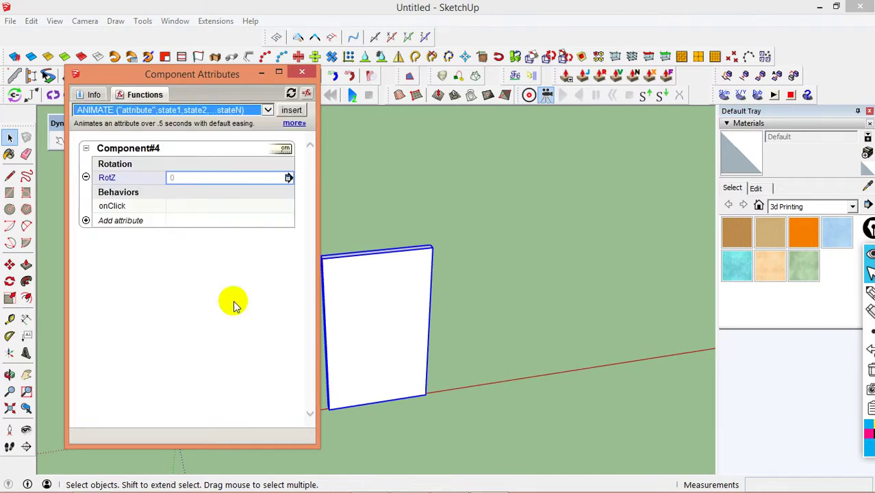
# - Set onClick to ANIMATE("RotZ",90,0) by inserting the formula and filling its states
pyautogui.click(190, 207)
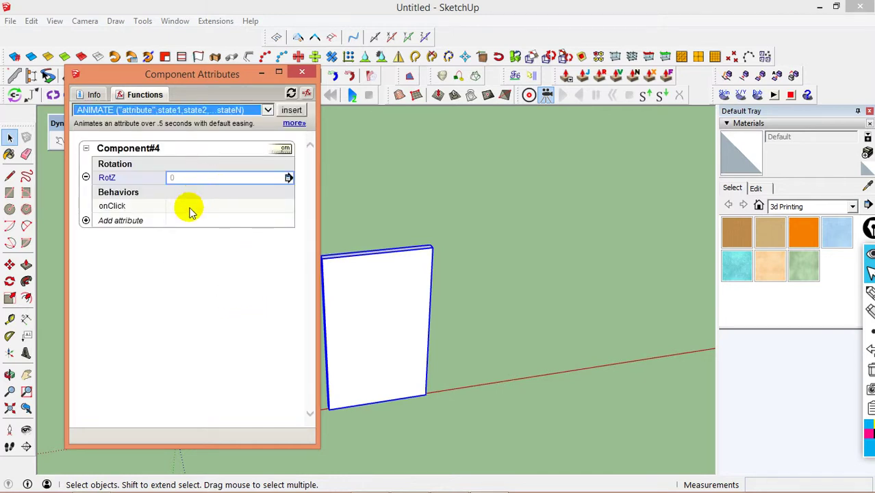
pyautogui.click(291, 111)
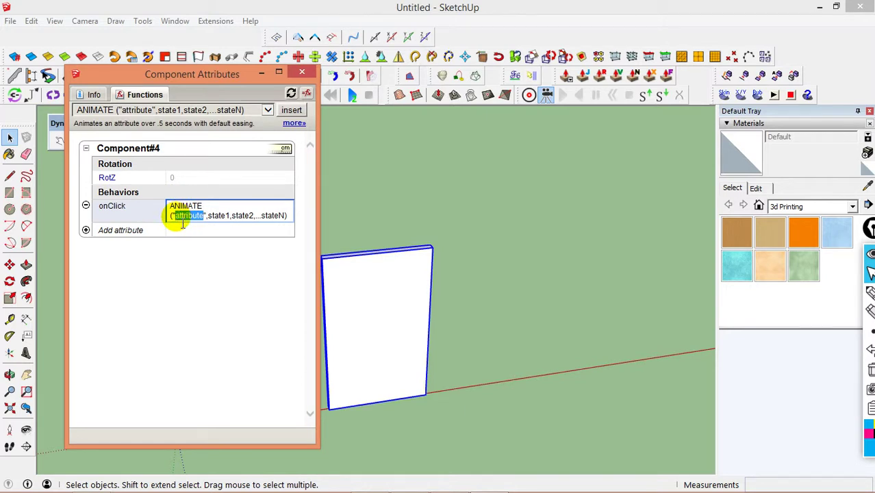
pyautogui.click(111, 178)
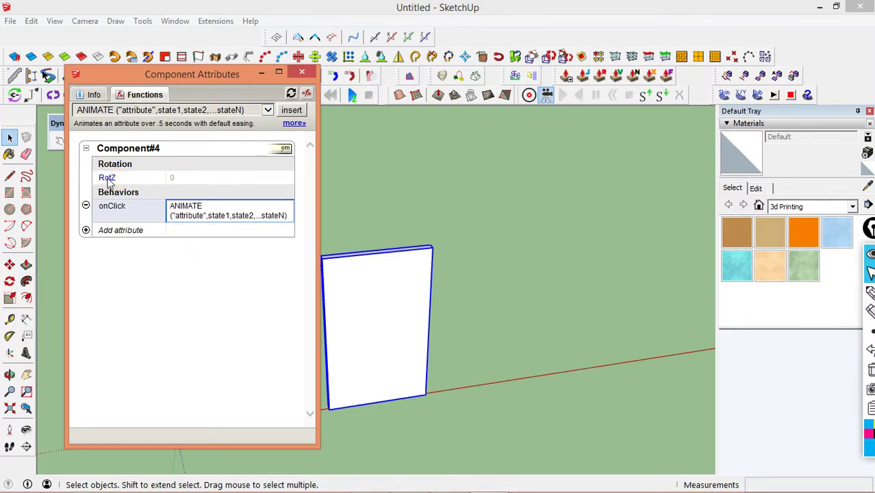
pyautogui.click(225, 219)
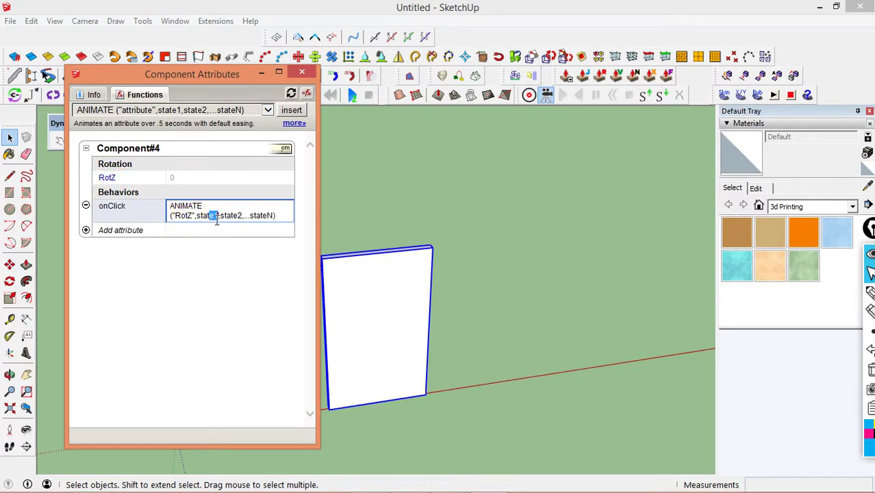
pyautogui.moveTo(217, 219); pyautogui.dragTo(205, 223)
pyautogui.write('9')
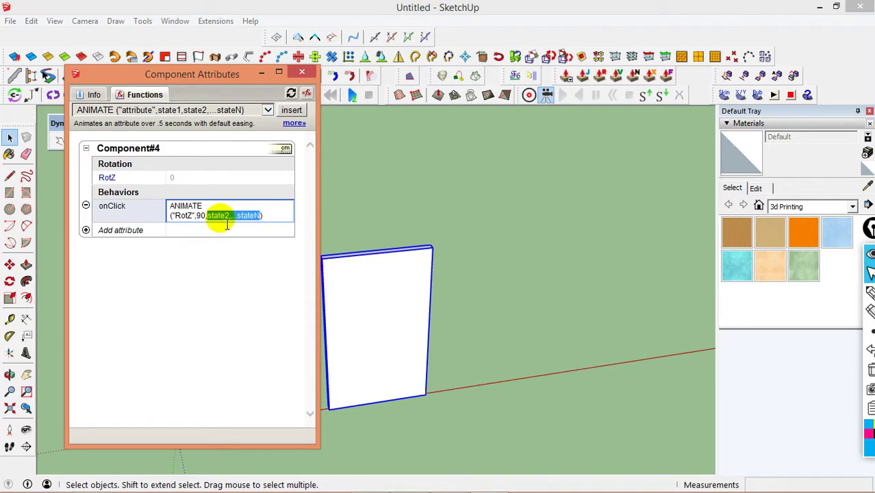
pyautogui.write('0')
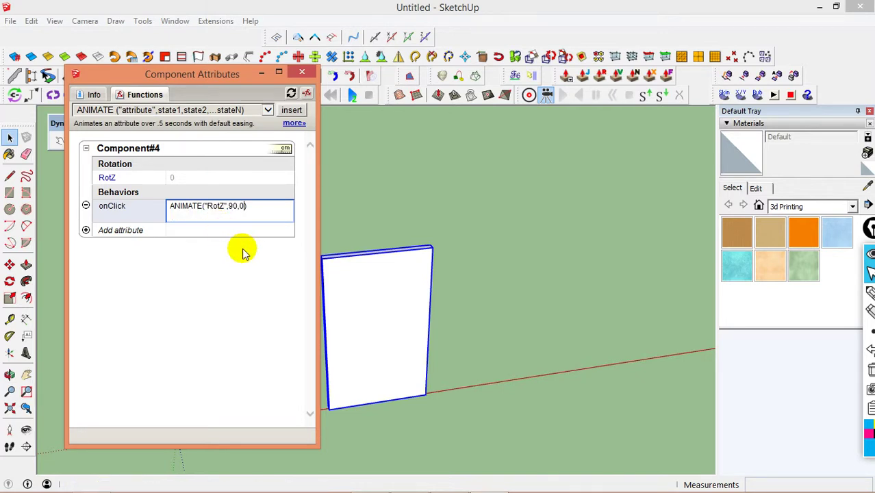
pyautogui.press('Return')
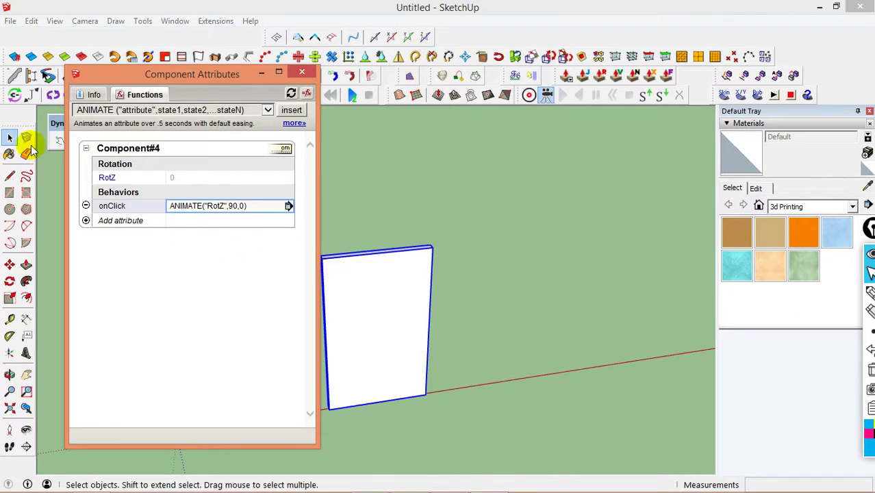
pyautogui.click(60, 140)
pyautogui.click(371, 316)
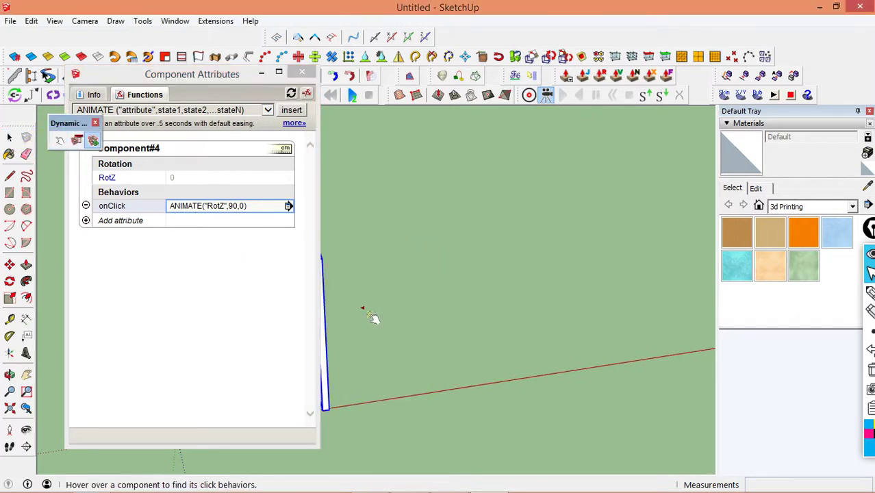
pyautogui.moveTo(452, 358)
pyautogui.mouseDown(button='middle')
pyautogui.moveTo(426, 329)
pyautogui.moveTo(396, 348)
pyautogui.moveTo(453, 304)
pyautogui.mouseUp(button='middle')
pyautogui.click(507, 327)
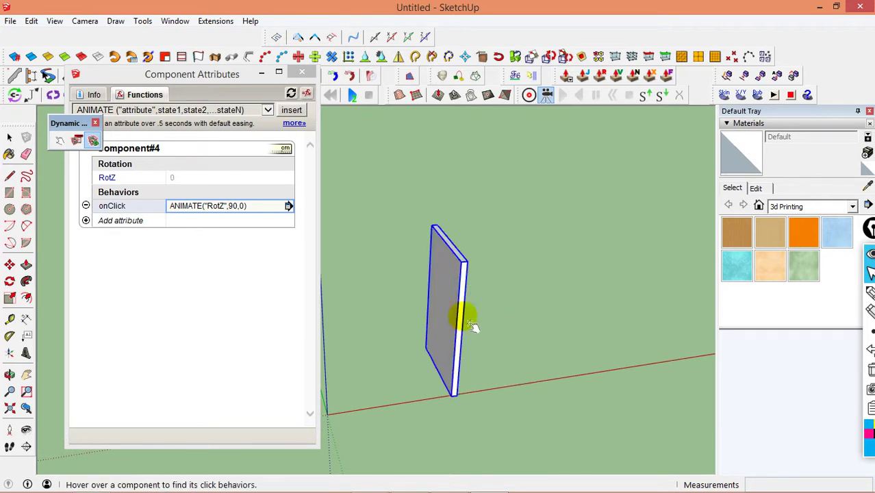
pyautogui.click(472, 315)
pyautogui.click(497, 319)
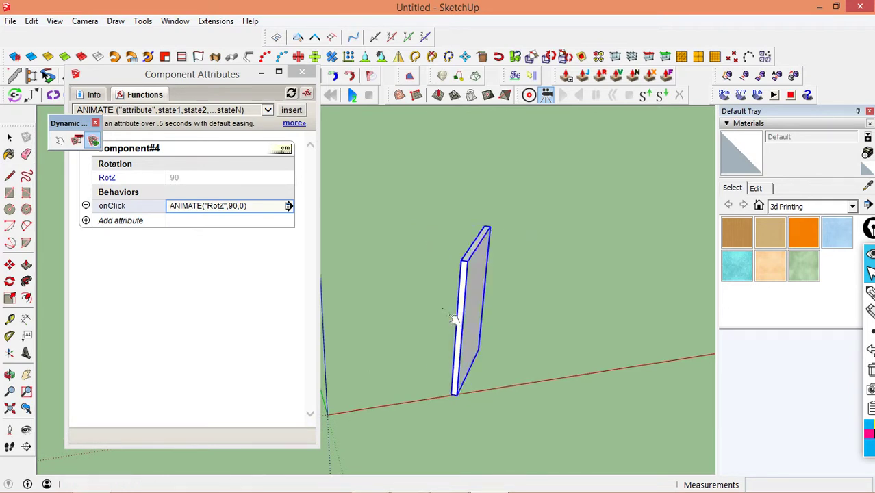
pyautogui.click(479, 319)
pyautogui.click(500, 319)
pyautogui.click(468, 325)
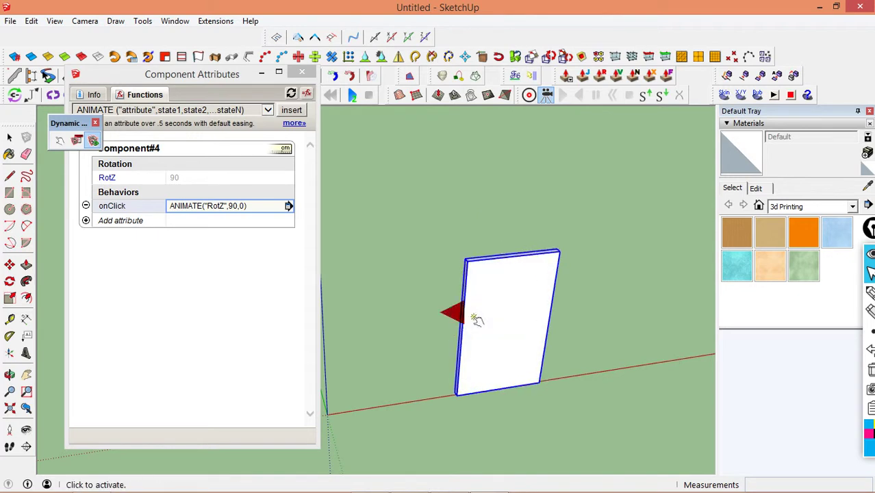
pyautogui.click(245, 213)
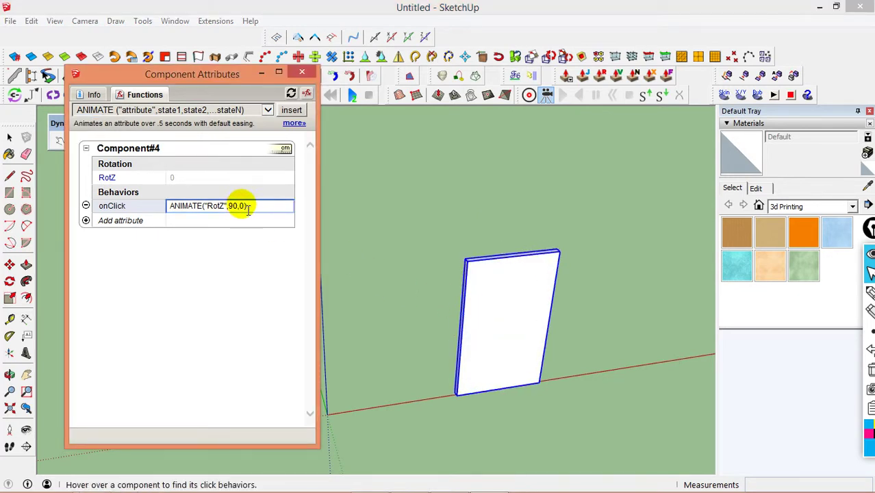
# - Change the formula's last value to 50,0, giving ANIMATE("RotZ",90,50,0)
pyautogui.doubleClick(244, 206)
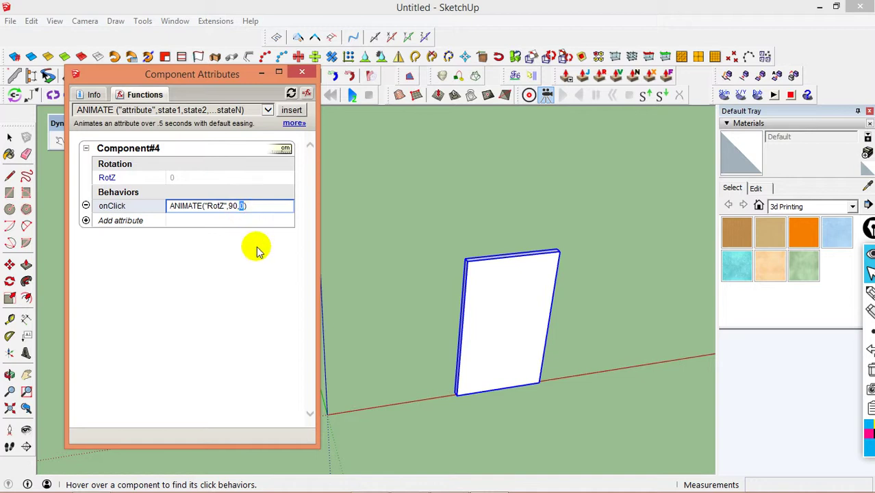
pyautogui.write('50')
pyautogui.write(',0')
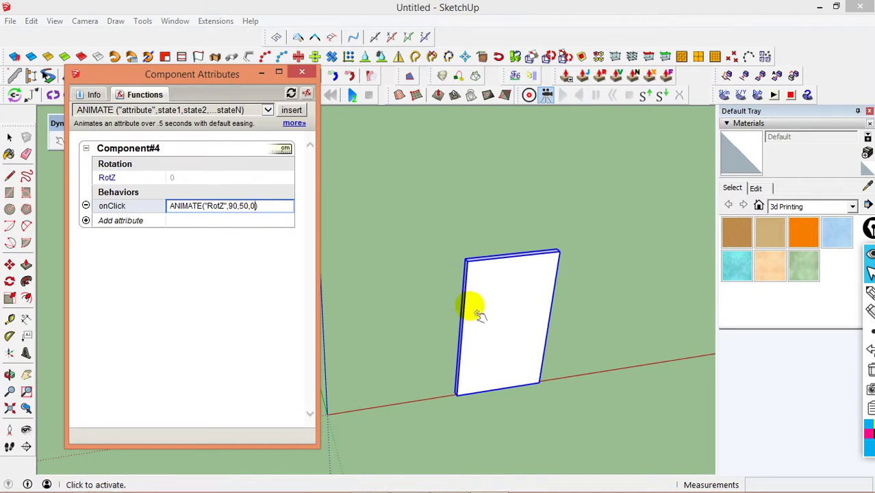
pyautogui.click(457, 284)
pyautogui.click(489, 281)
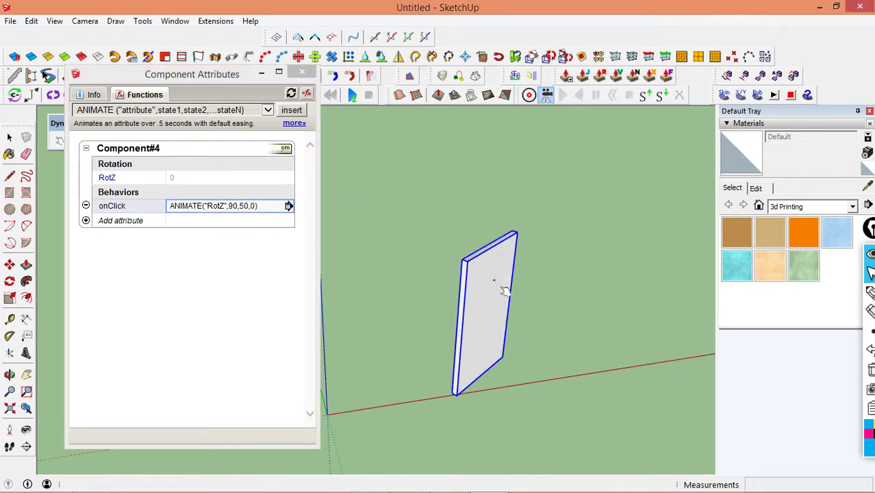
pyautogui.click(459, 289)
pyautogui.click(455, 300)
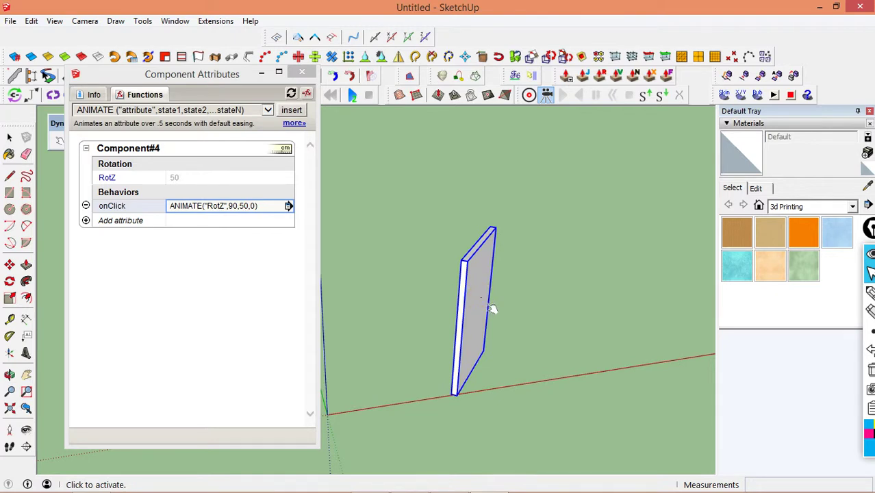
pyautogui.click(491, 321)
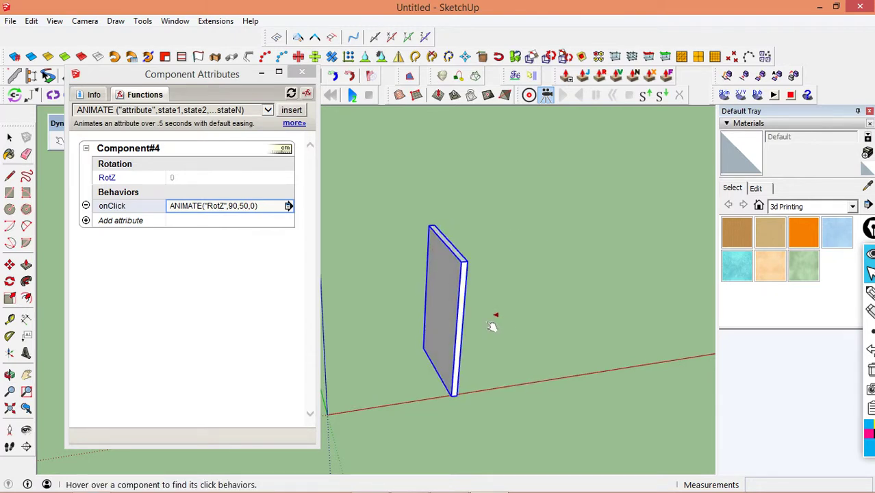
pyautogui.click(454, 314)
pyautogui.click(448, 306)
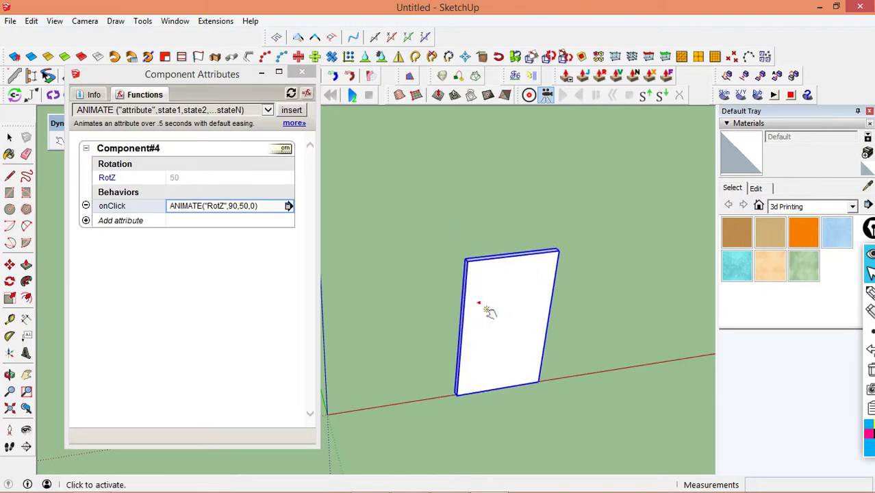
pyautogui.click(481, 307)
pyautogui.click(490, 313)
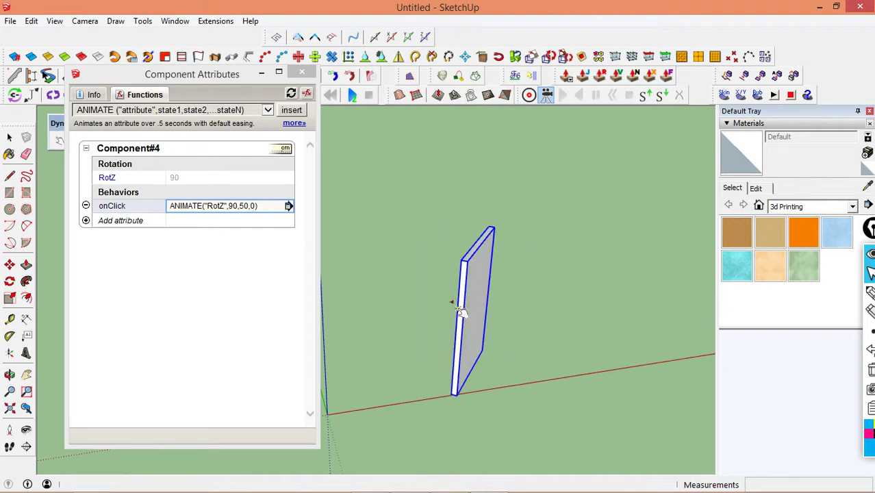
pyautogui.click(487, 312)
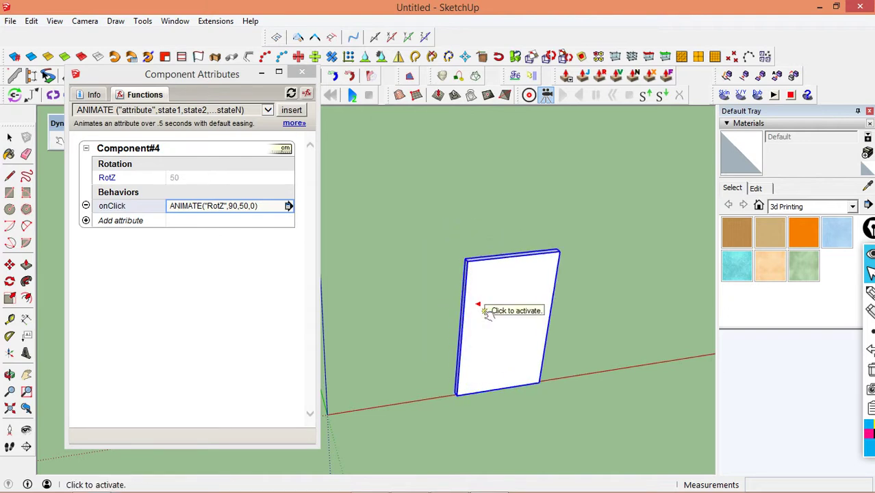
# - Swap the 90 and 50 states so onClick reads ANIMATE("RotZ",50,90,0)
pyautogui.click(245, 208)
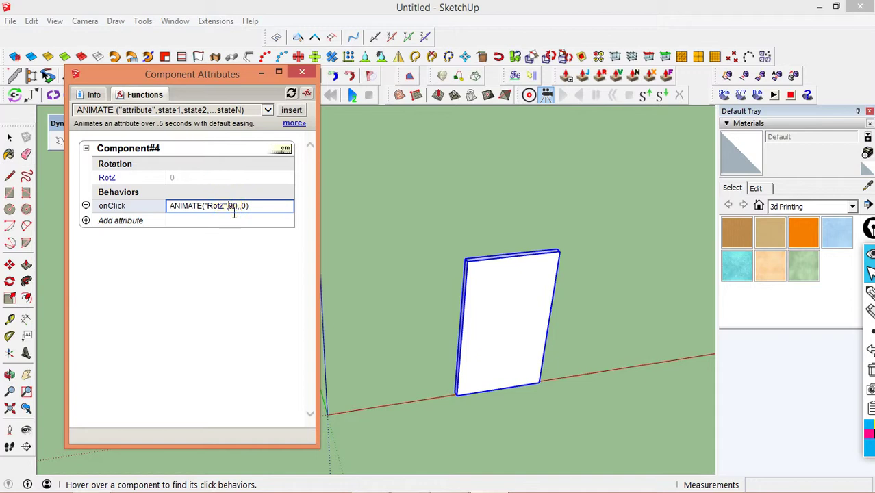
pyautogui.click(248, 239)
pyautogui.click(259, 226)
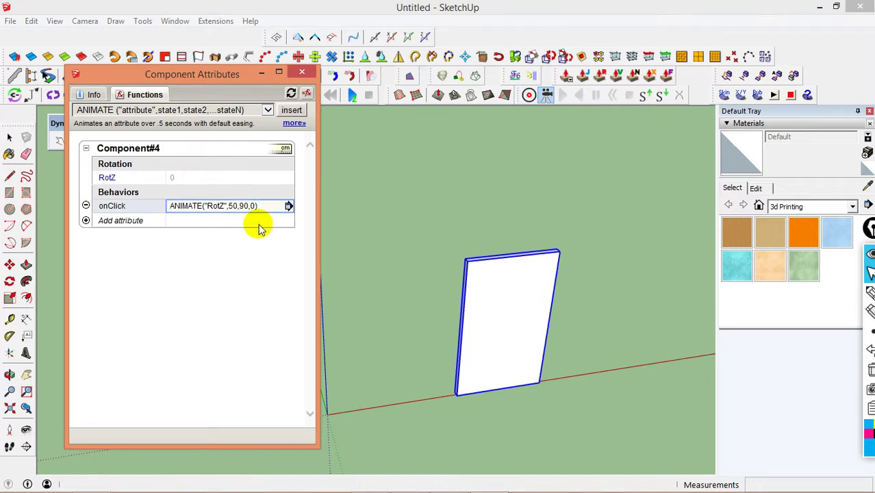
pyautogui.click(541, 314)
pyautogui.click(503, 300)
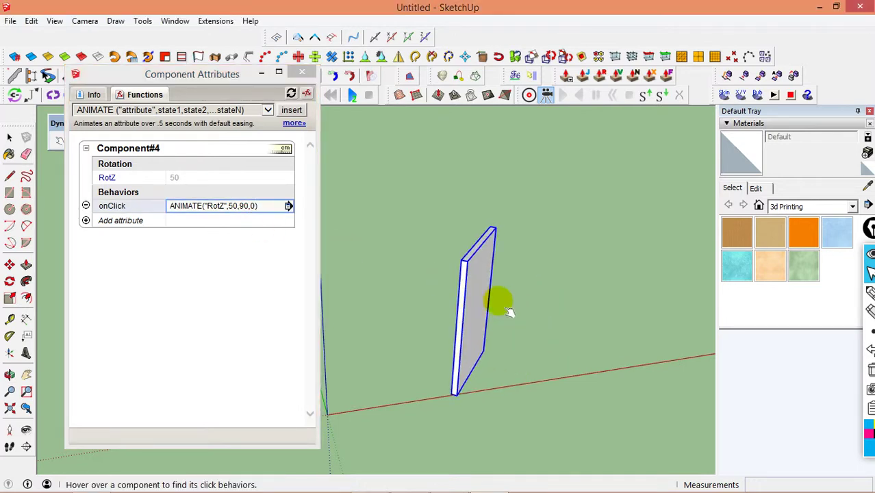
pyautogui.click(452, 299)
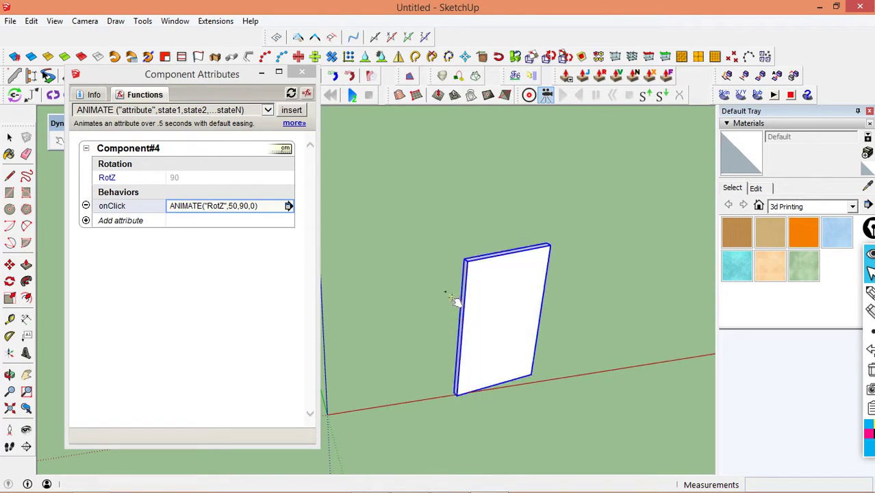
pyautogui.click(512, 298)
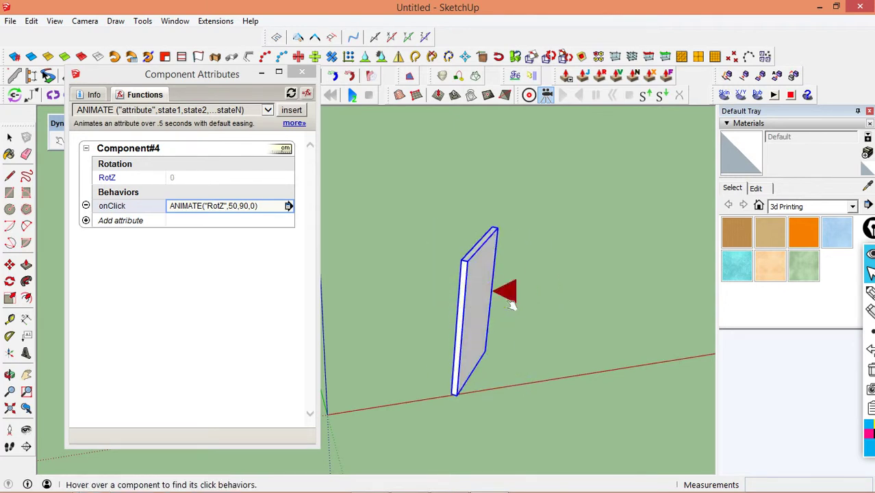
pyautogui.click(455, 299)
pyautogui.click(507, 303)
pyautogui.click(477, 296)
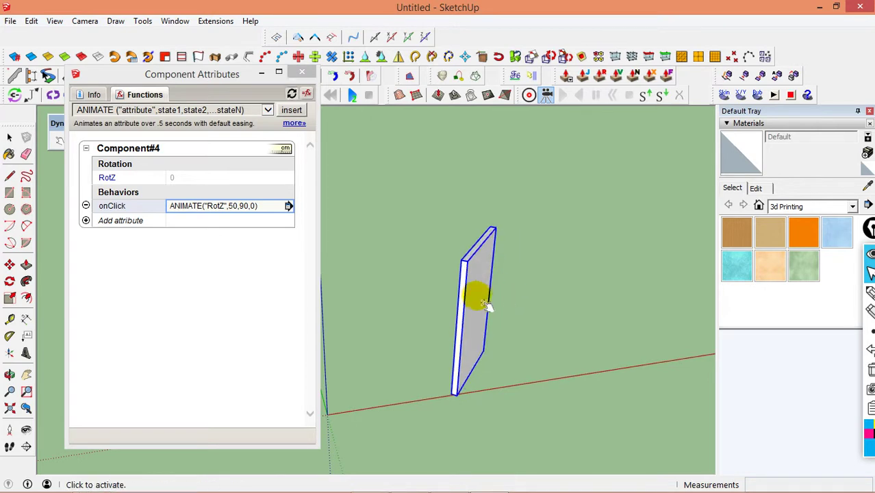
pyautogui.click(474, 294)
pyautogui.click(439, 292)
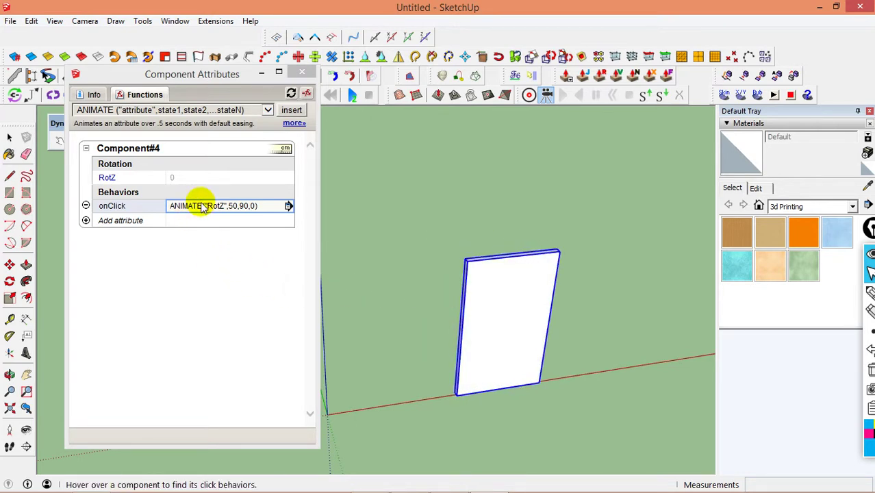
# - Check the function list, then change ANIMATE to ANIMATESLOW in the onClick formula
pyautogui.click(268, 112)
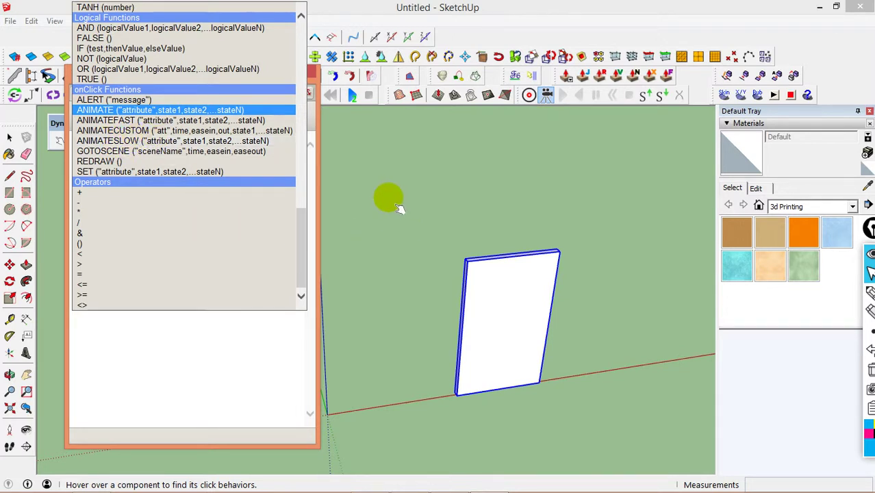
pyautogui.click(373, 199)
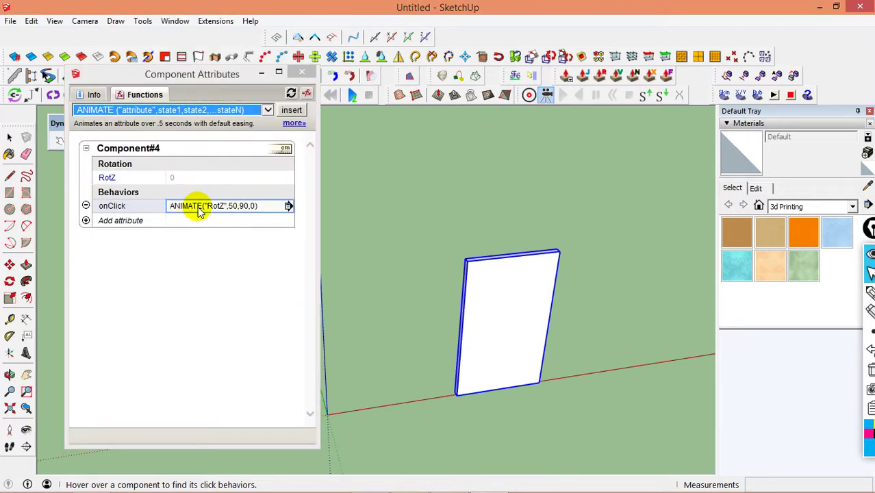
pyautogui.click(199, 206)
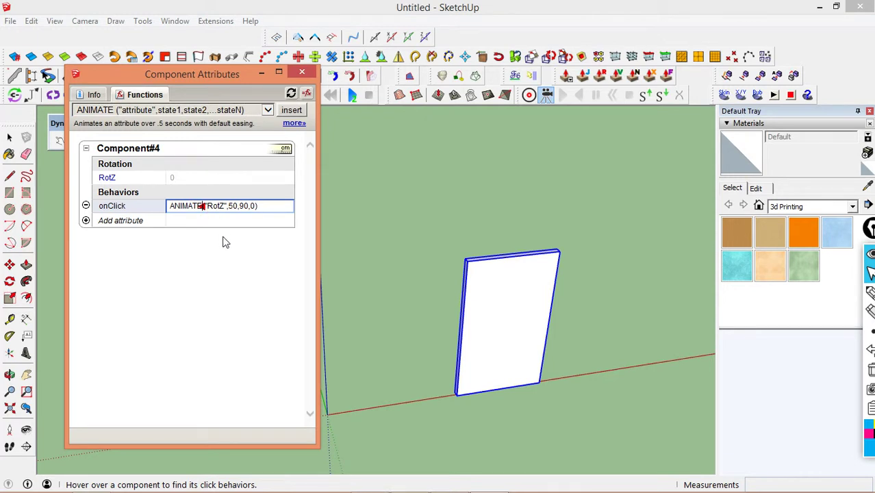
pyautogui.write('s')
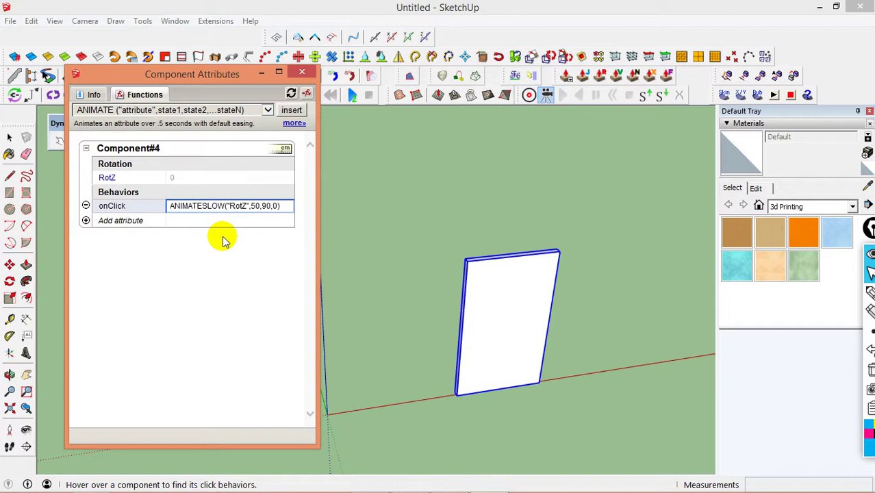
pyautogui.press('Return')
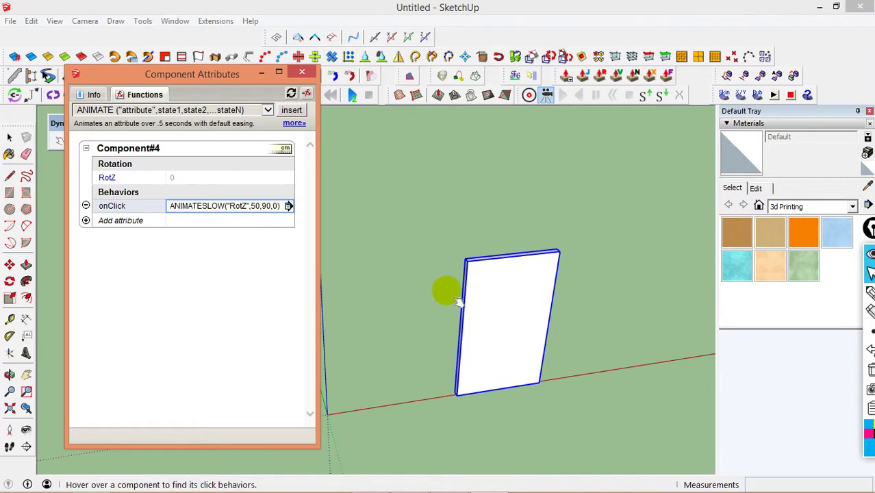
# - Click the door repeatedly to swing it to 50, 90 and back to 0 degrees
pyautogui.click(519, 313)
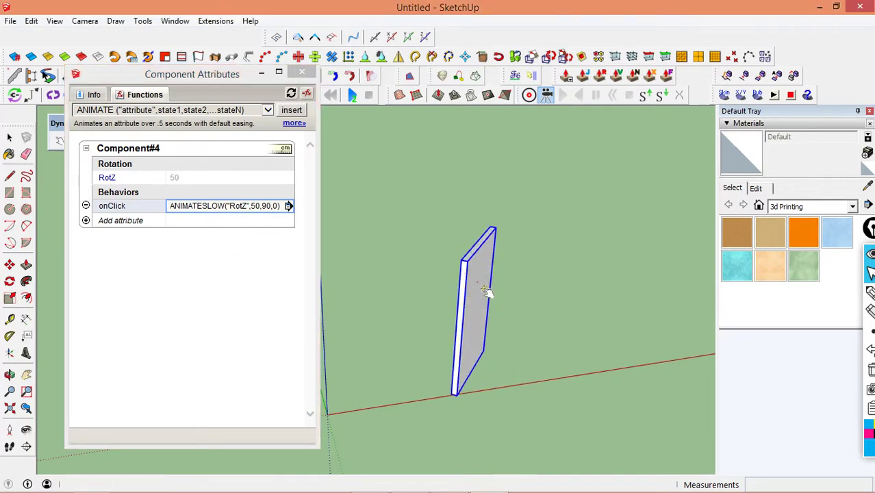
pyautogui.click(452, 288)
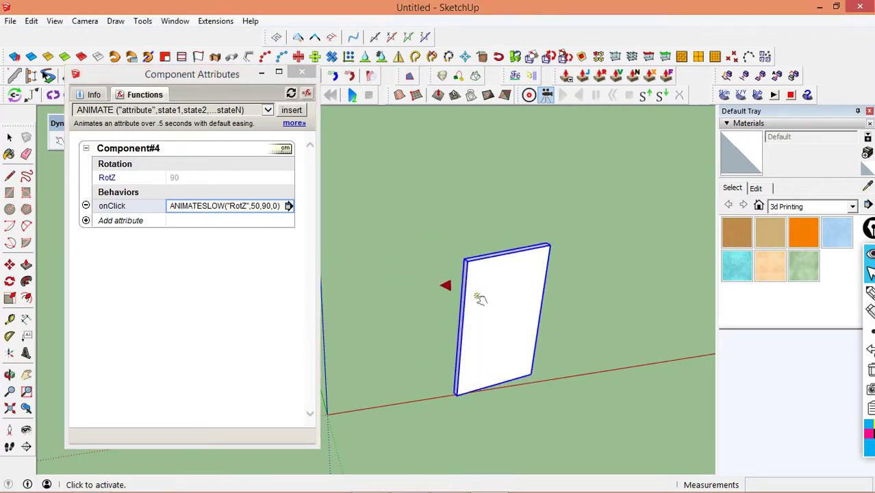
pyautogui.click(479, 299)
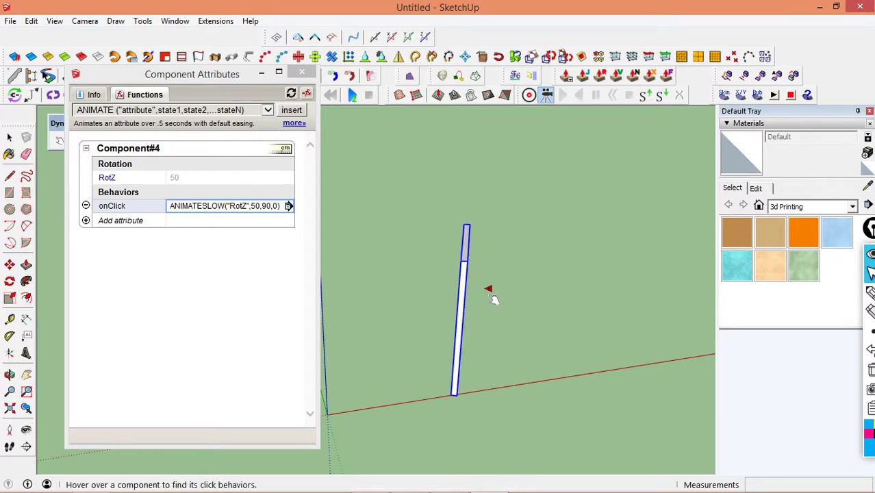
pyautogui.click(492, 297)
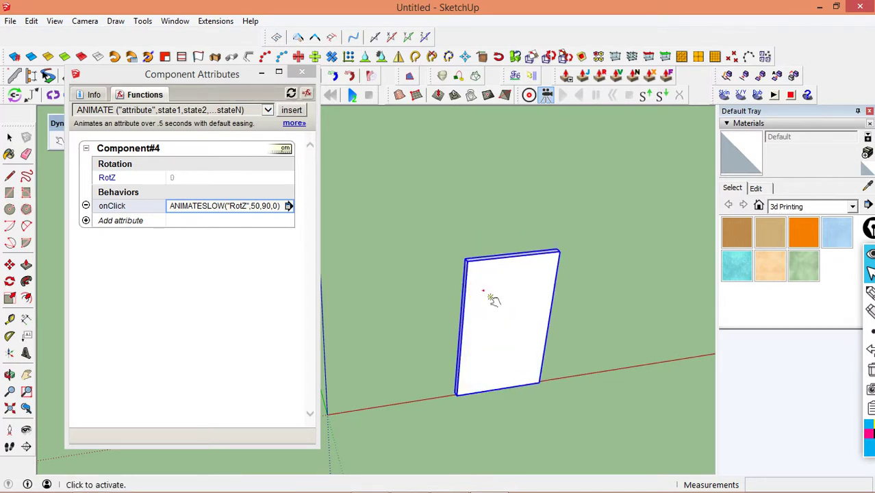
pyautogui.click(495, 302)
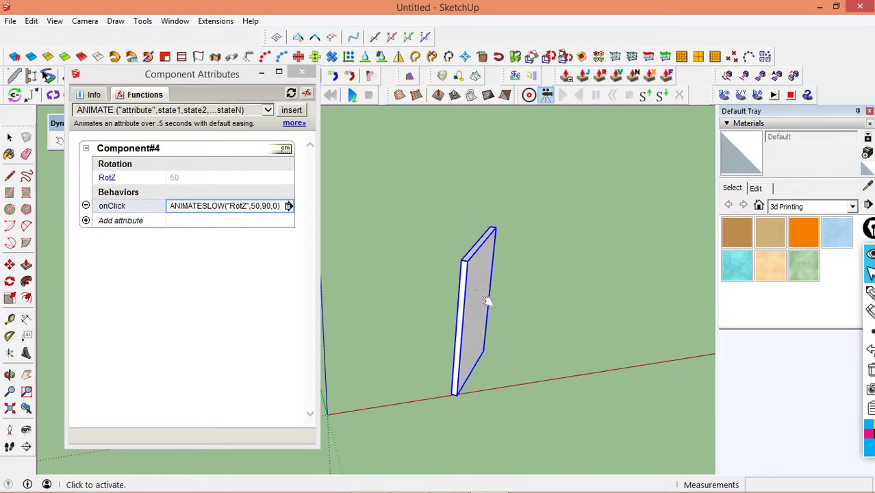
pyautogui.click(486, 300)
pyautogui.click(457, 298)
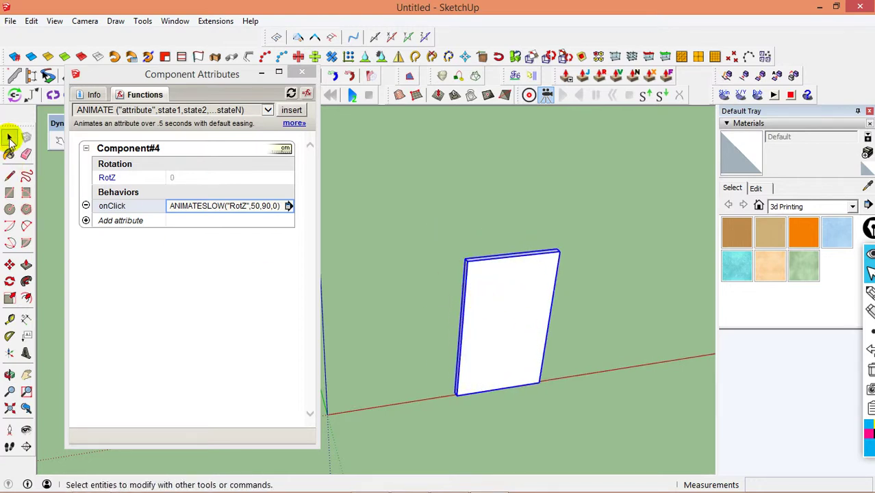
# - Close the Component Attributes panel, then zoom and orbit around the door
pyautogui.click(10, 137)
pyautogui.scroll(-3, 374, 296)
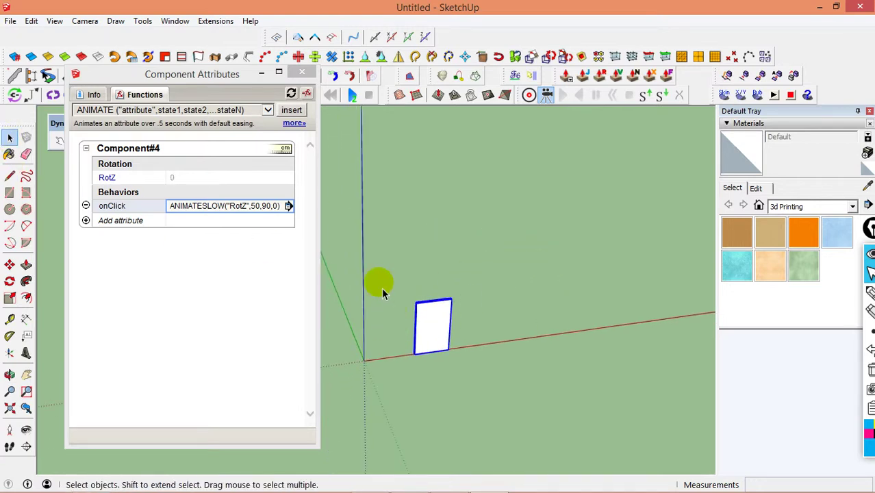
pyautogui.click(302, 72)
pyautogui.scroll(2, 395, 289)
pyautogui.scroll(3, 420, 297)
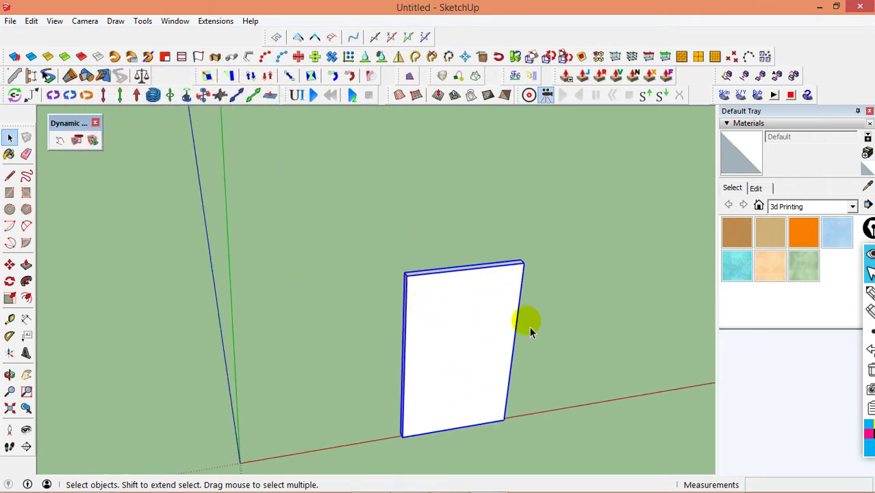
pyautogui.moveTo(524, 319)
pyautogui.mouseDown(button='middle')
pyautogui.moveTo(502, 322)
pyautogui.moveTo(494, 312)
pyautogui.mouseUp(button='middle')
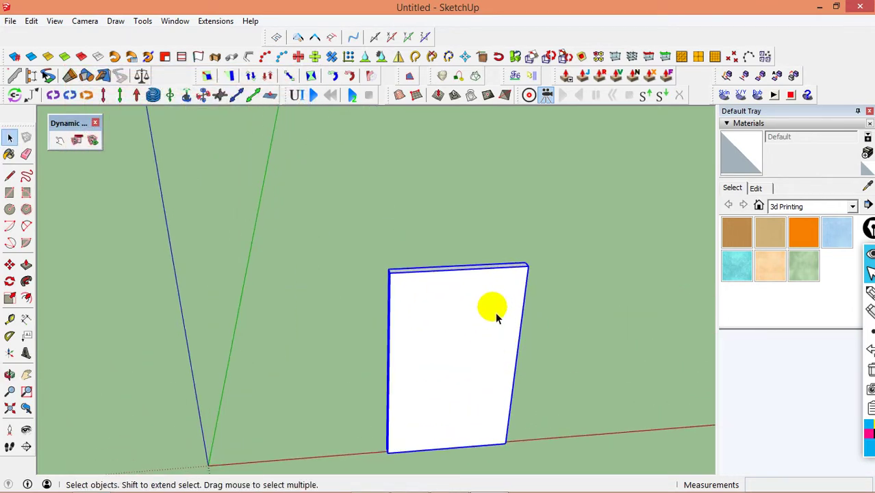
pyautogui.click(868, 293)
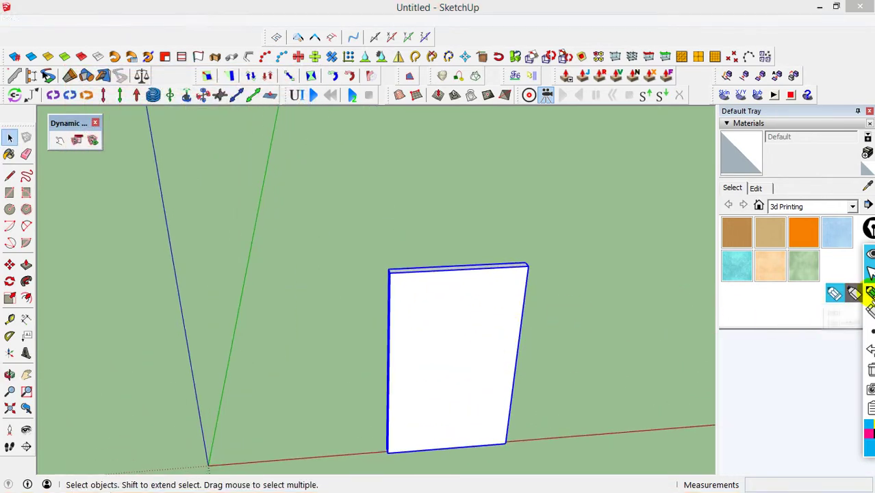
# - Hand-write 'thank for' in thick blue strokes above the door
pyautogui.click(267, 172)
pyautogui.moveTo(309, 172); pyautogui.dragTo(315, 281)
pyautogui.moveTo(316, 236); pyautogui.dragTo(358, 271)
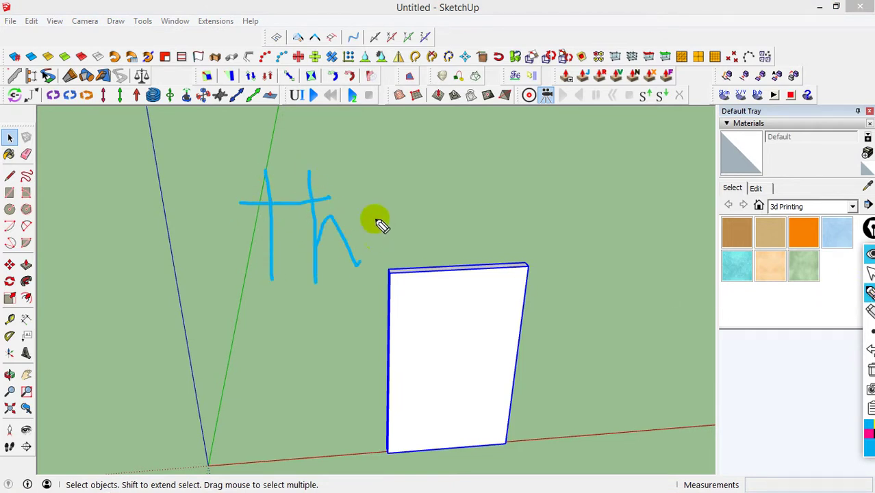
pyautogui.moveTo(363, 218)
pyautogui.mouseDown()
pyautogui.moveTo(394, 221)
pyautogui.moveTo(407, 261)
pyautogui.moveTo(434, 268)
pyautogui.moveTo(458, 260)
pyautogui.mouseUp()
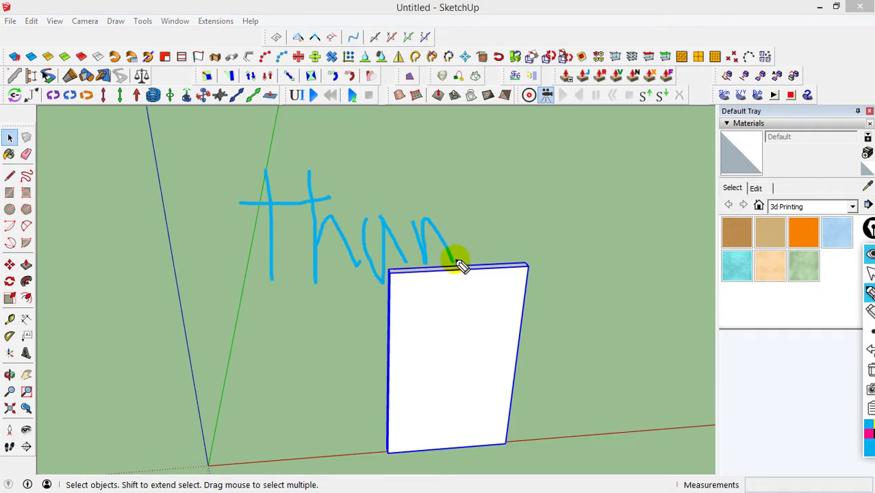
pyautogui.moveTo(459, 197)
pyautogui.mouseDown()
pyautogui.moveTo(470, 278)
pyautogui.moveTo(468, 245)
pyautogui.mouseUp()
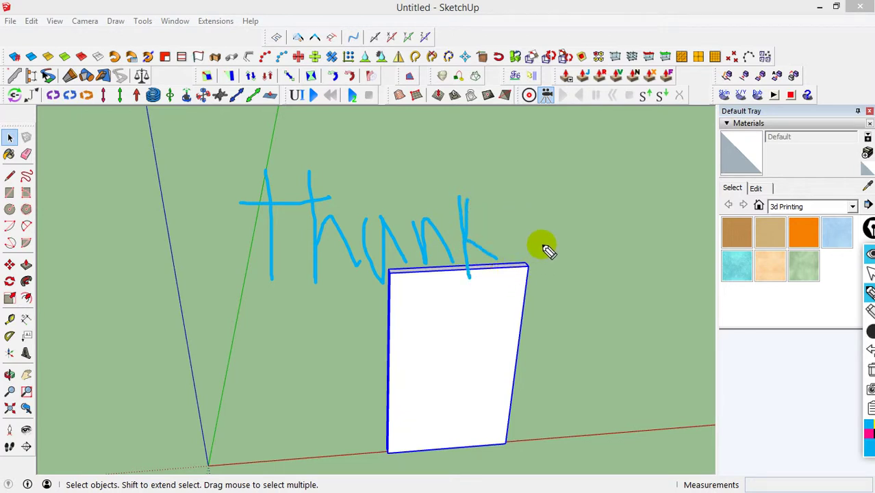
pyautogui.moveTo(544, 245)
pyautogui.mouseDown()
pyautogui.moveTo(531, 215)
pyautogui.moveTo(553, 270)
pyautogui.moveTo(524, 267)
pyautogui.moveTo(599, 243)
pyautogui.moveTo(600, 267)
pyautogui.moveTo(639, 219)
pyautogui.moveTo(694, 206)
pyautogui.moveTo(702, 186)
pyautogui.mouseUp()
# - Switch to a thinner brush size and write 'you' left of the door
pyautogui.click(869, 331)
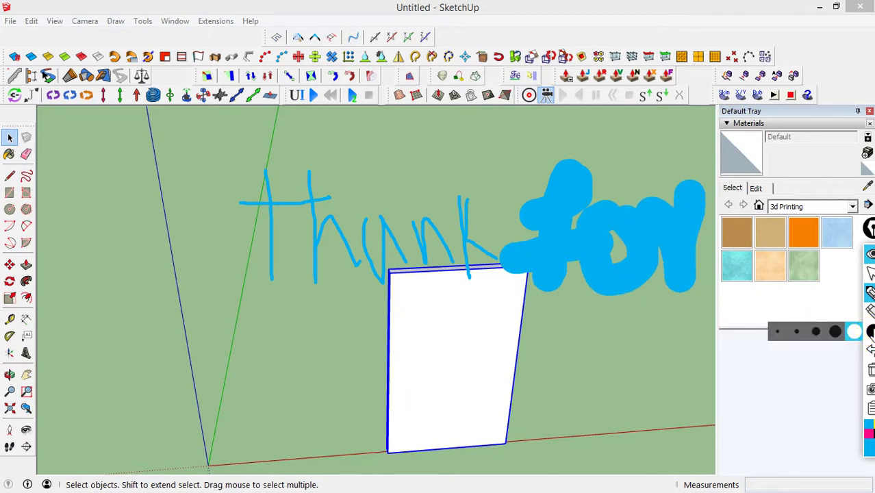
pyautogui.click(816, 332)
pyautogui.moveTo(273, 366)
pyautogui.mouseDown()
pyautogui.moveTo(303, 348)
pyautogui.moveTo(273, 423)
pyautogui.mouseUp()
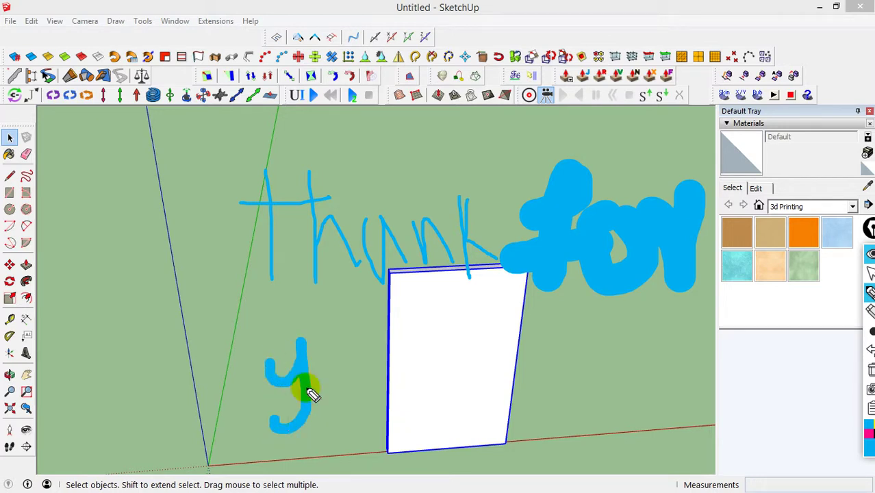
pyautogui.moveTo(325, 346)
pyautogui.mouseDown()
pyautogui.moveTo(332, 385)
pyautogui.moveTo(373, 373)
pyautogui.moveTo(352, 348)
pyautogui.moveTo(384, 339)
pyautogui.moveTo(389, 388)
pyautogui.mouseUp()
pyautogui.moveTo(409, 336)
pyautogui.mouseDown()
pyautogui.moveTo(419, 336)
pyautogui.moveTo(430, 377)
pyautogui.mouseUp()
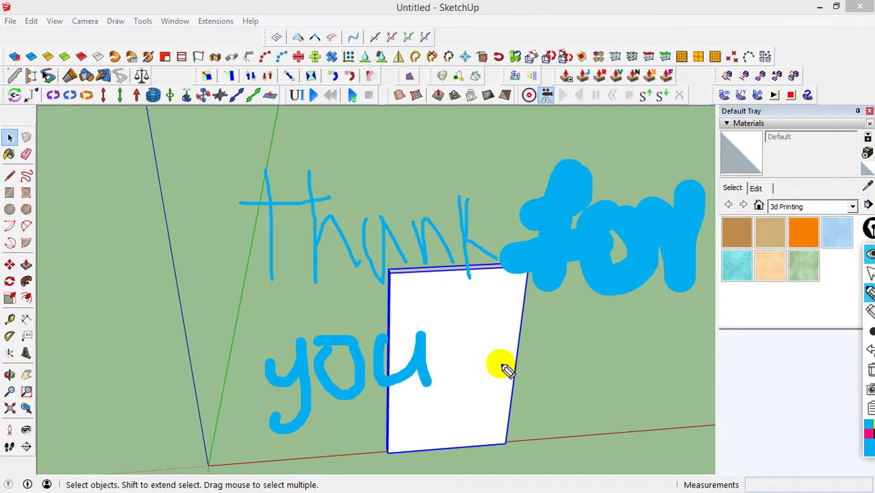
# - Write 'watching' to the right of 'you', finishing with the final g
pyautogui.moveTo(490, 346)
pyautogui.mouseDown()
pyautogui.moveTo(512, 365)
pyautogui.moveTo(527, 348)
pyautogui.moveTo(569, 402)
pyautogui.mouseUp()
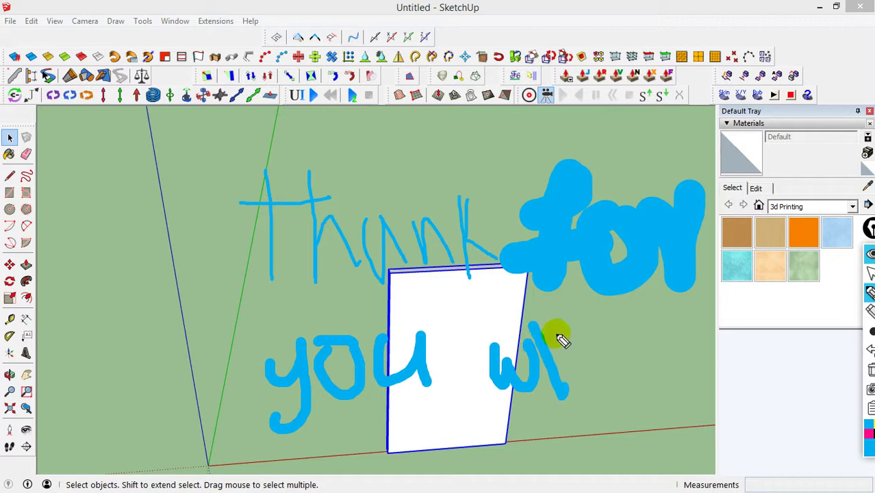
pyautogui.moveTo(561, 339); pyautogui.dragTo(589, 394)
pyautogui.moveTo(591, 319)
pyautogui.mouseDown()
pyautogui.moveTo(606, 390)
pyautogui.moveTo(618, 352)
pyautogui.moveTo(647, 385)
pyautogui.mouseUp()
pyautogui.moveTo(646, 313)
pyautogui.mouseDown()
pyautogui.moveTo(665, 381)
pyautogui.moveTo(696, 381)
pyautogui.moveTo(699, 367)
pyautogui.moveTo(765, 367)
pyautogui.mouseUp()
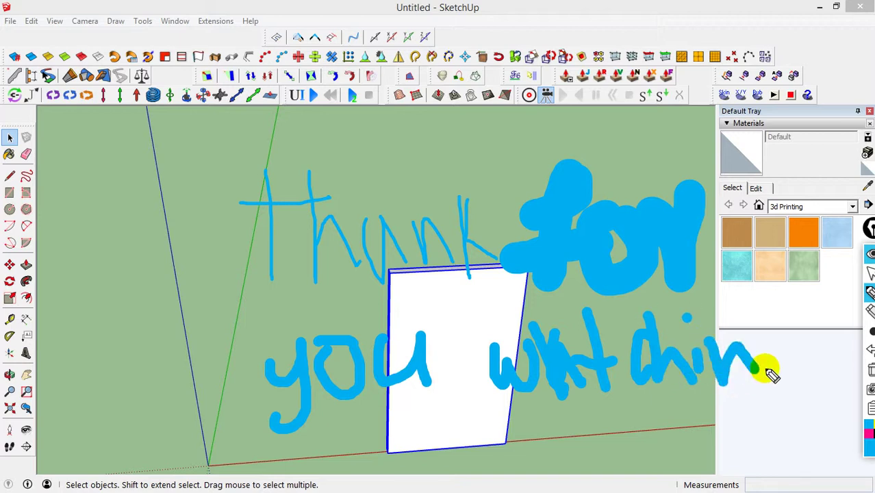
pyautogui.moveTo(759, 322)
pyautogui.mouseDown()
pyautogui.moveTo(791, 356)
pyautogui.moveTo(820, 326)
pyautogui.mouseUp()
pyautogui.moveTo(762, 335); pyautogui.dragTo(808, 356)
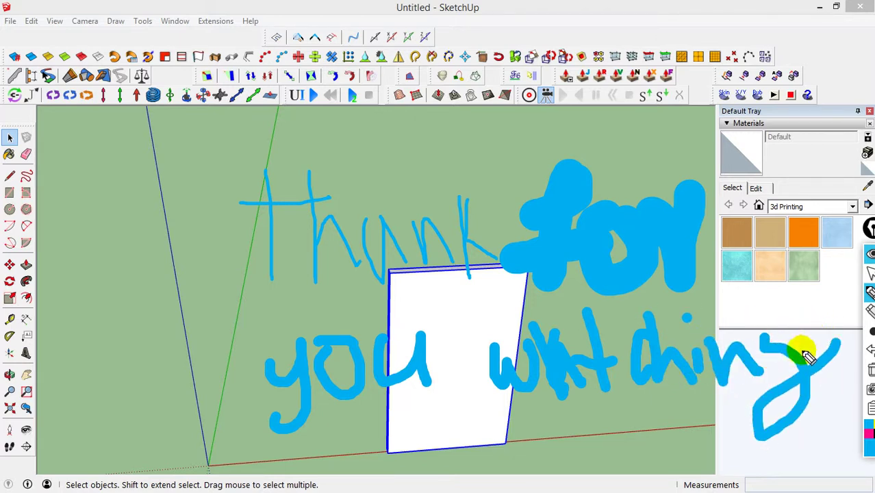
pyautogui.moveTo(761, 319); pyautogui.dragTo(768, 337)
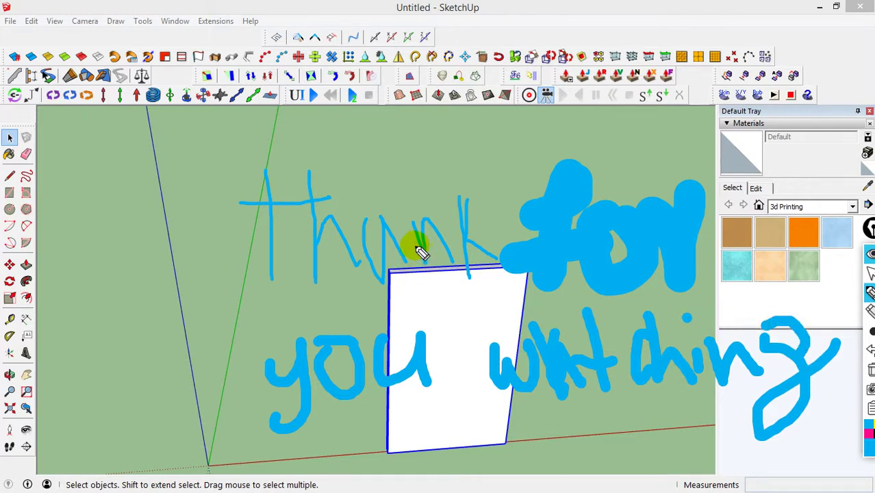